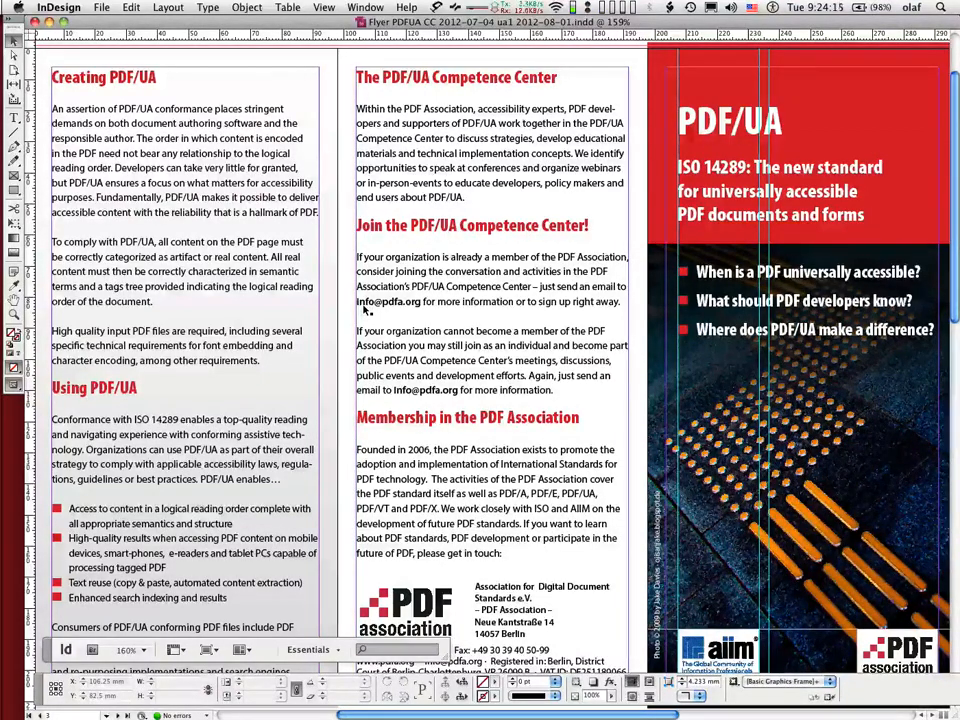
Zoom out on the flyer spread and consult the Five core principles slide in Acrobat before returning to InDesign.
key(super+minus)
key(super+minus)
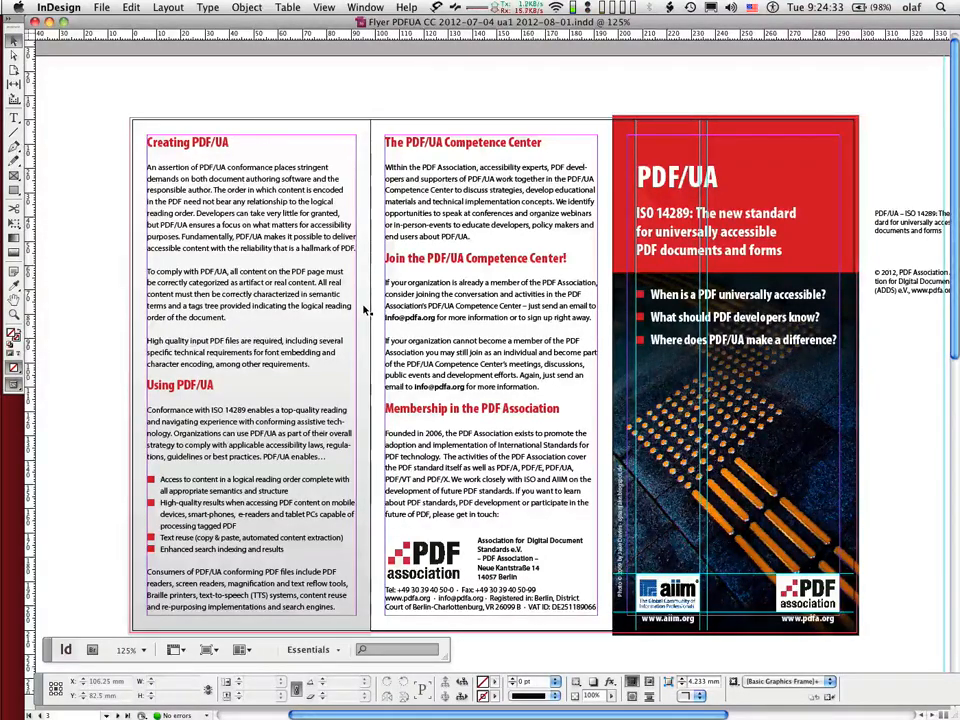
key(super+Tab)
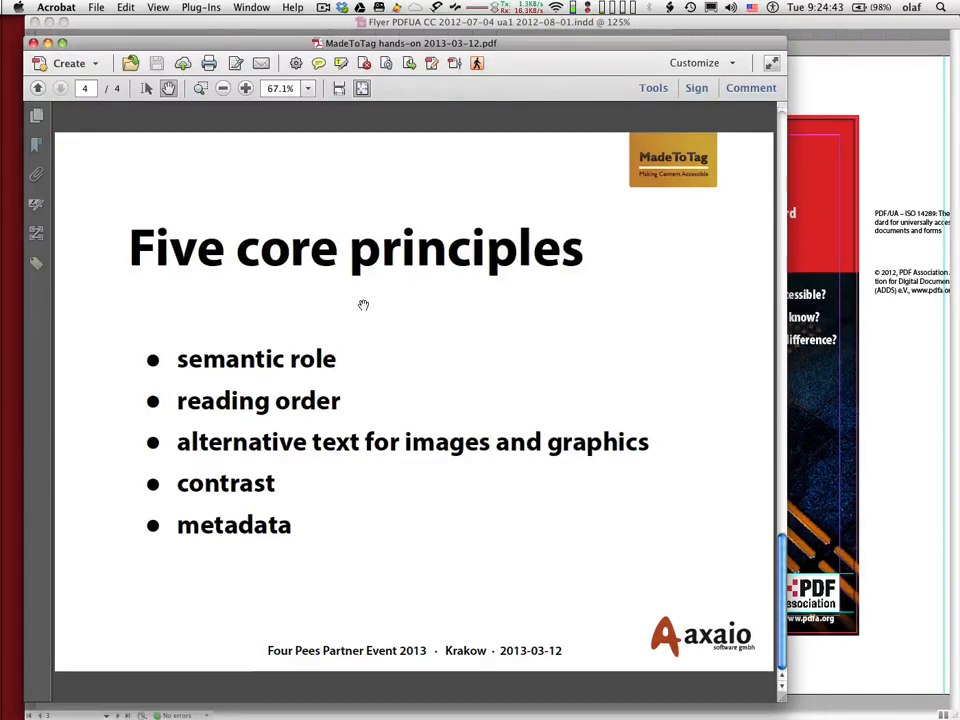
key(super+Tab)
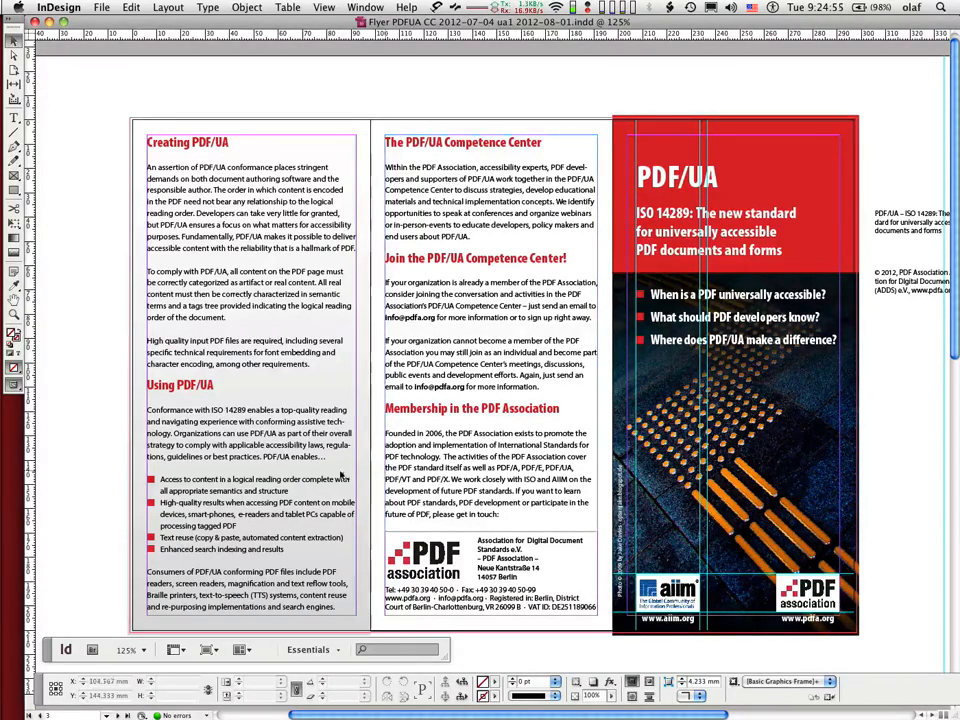
Select the bulleted list text under Using PDF/UA to inspect its paragraph style, then deselect it.
double_click(201, 485)
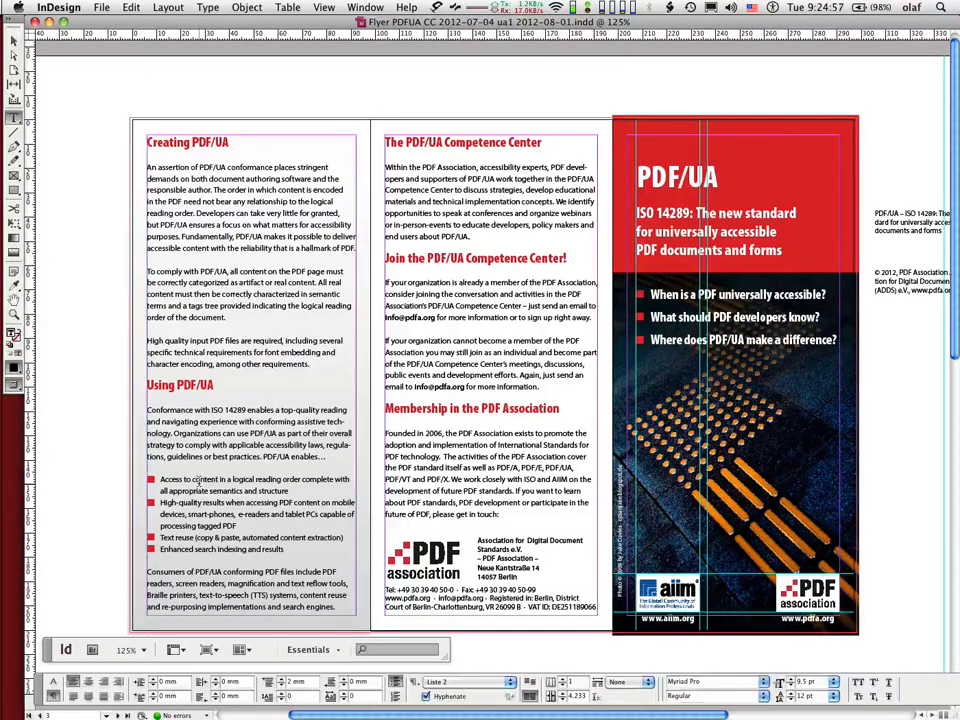
drag(201, 483, 204, 551)
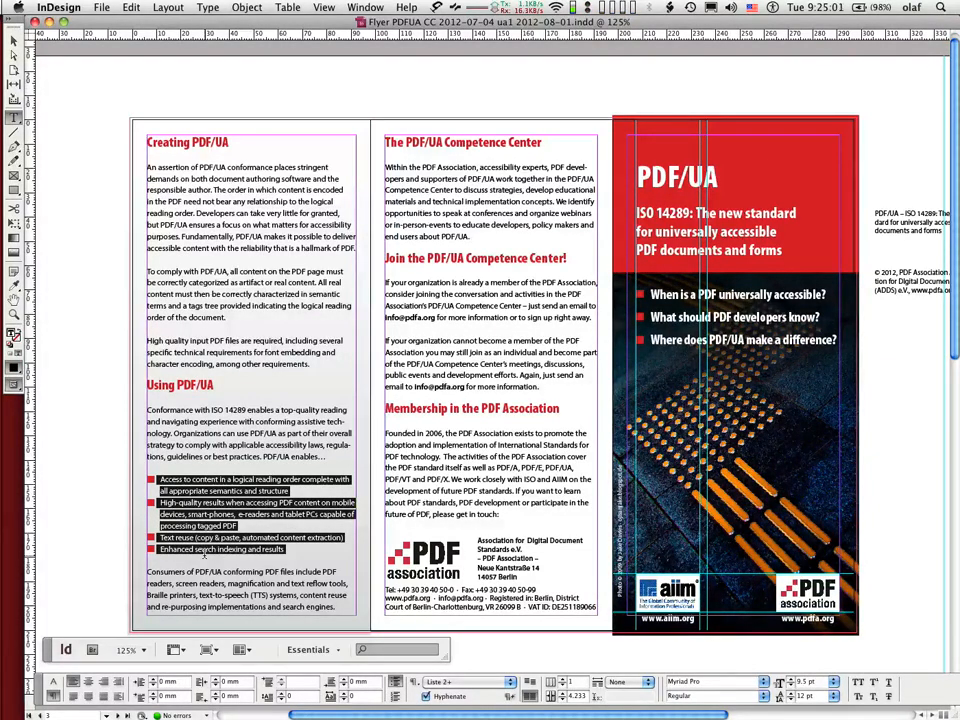
click(87, 494)
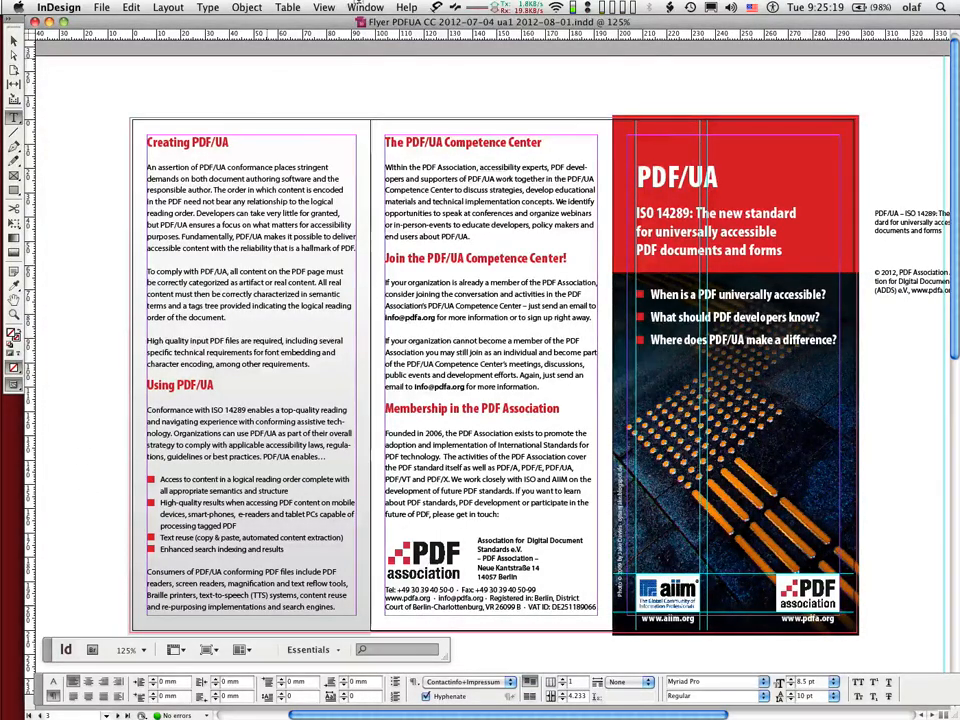
Open the MadeToTag panel and delete the existing PDF/UA – ISO 14289 article from the Articles panel.
click(365, 7)
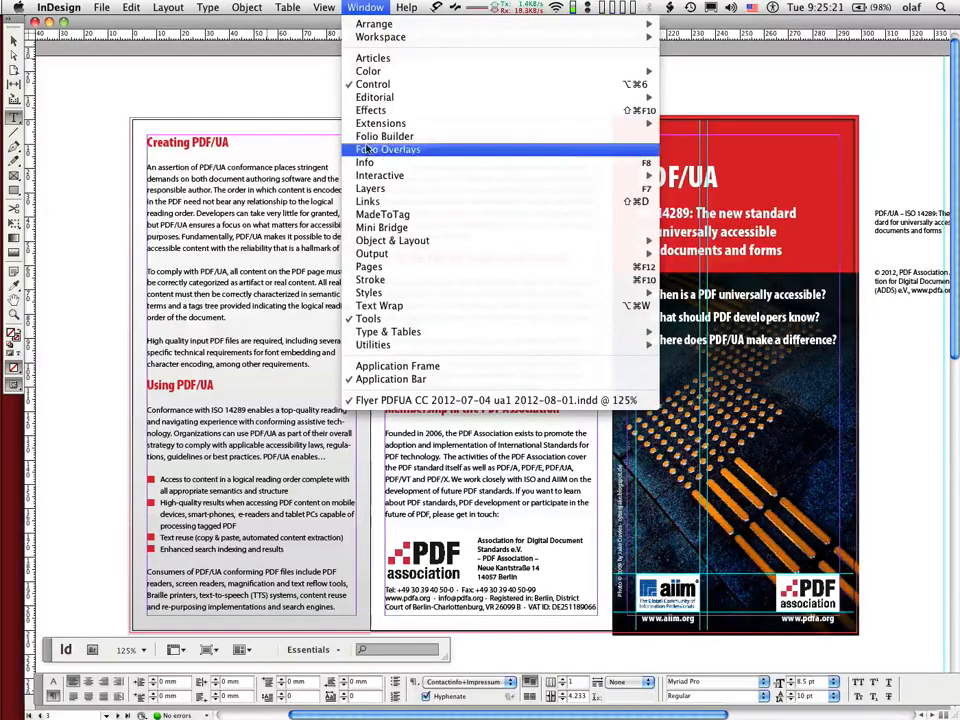
click(369, 215)
drag(931, 187, 725, 96)
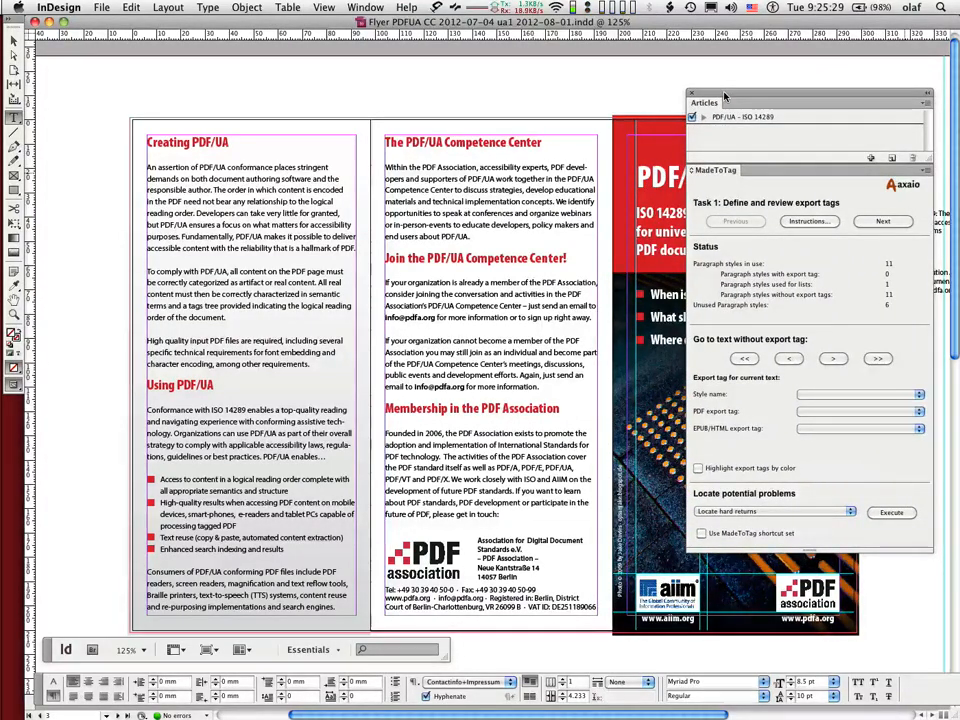
click(745, 117)
click(911, 158)
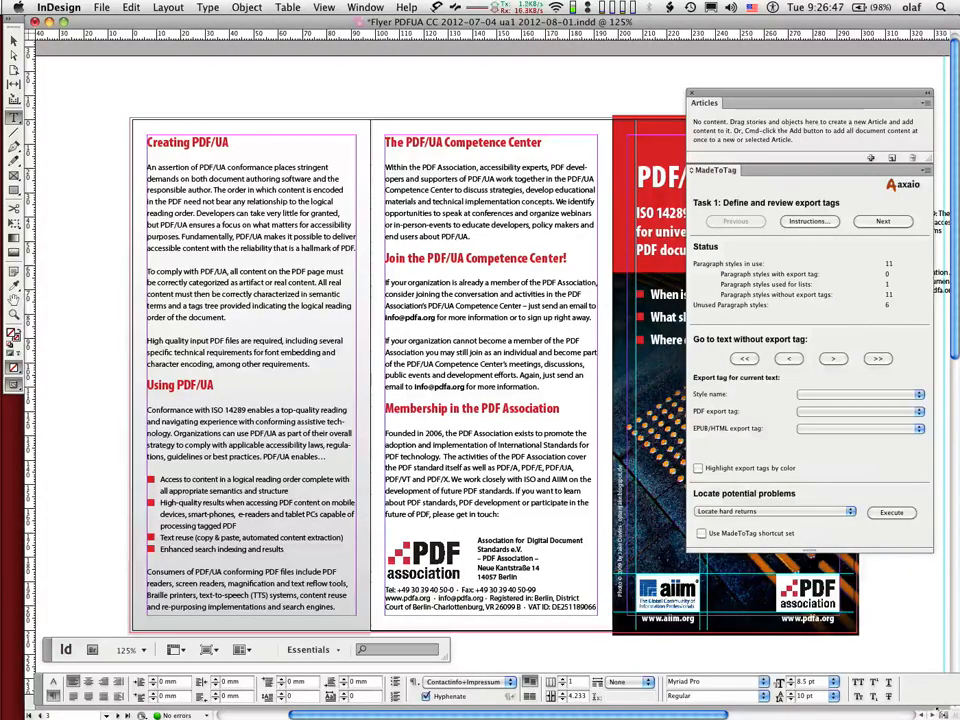
drag(948, 712, 759, 712)
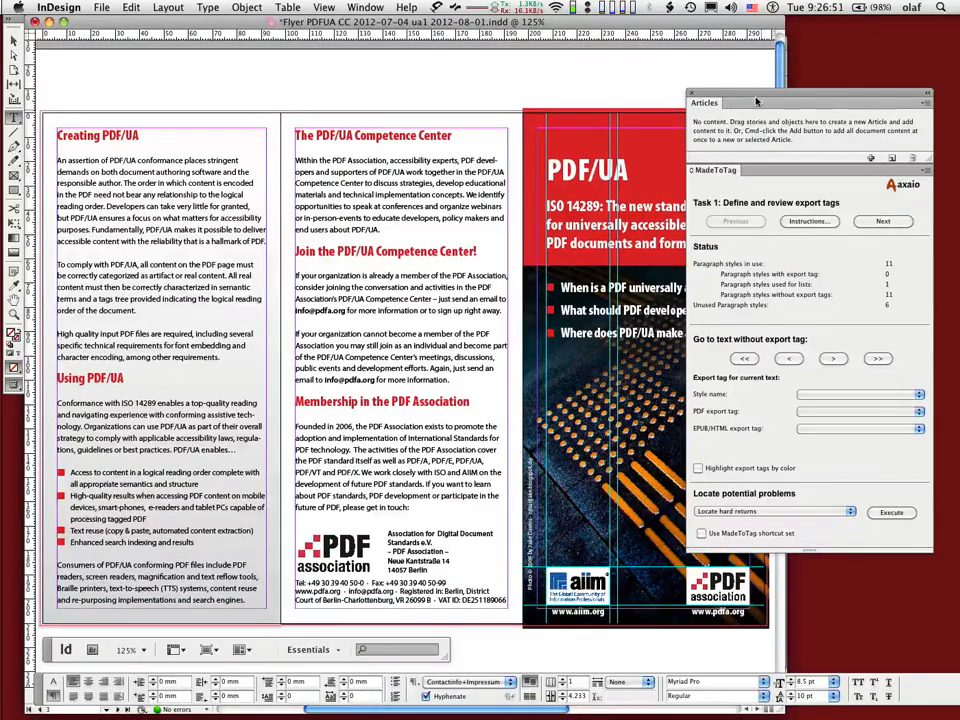
drag(757, 101, 781, 108)
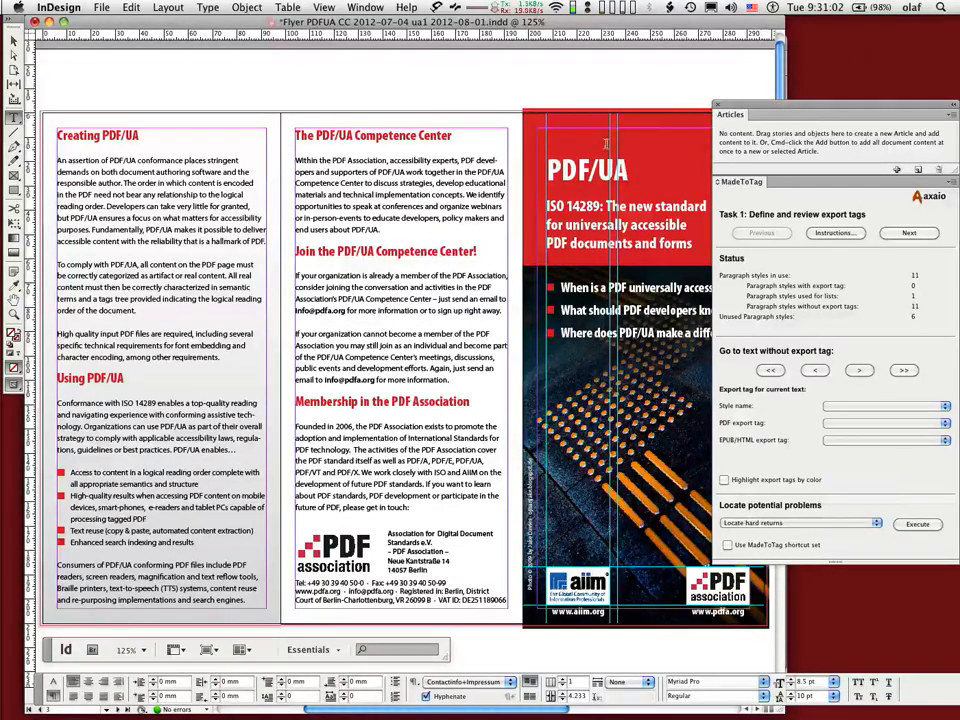
Place the cursor in the PDF/UA title and set its style's PDF export tag to H1 in MadeToTag.
click(583, 168)
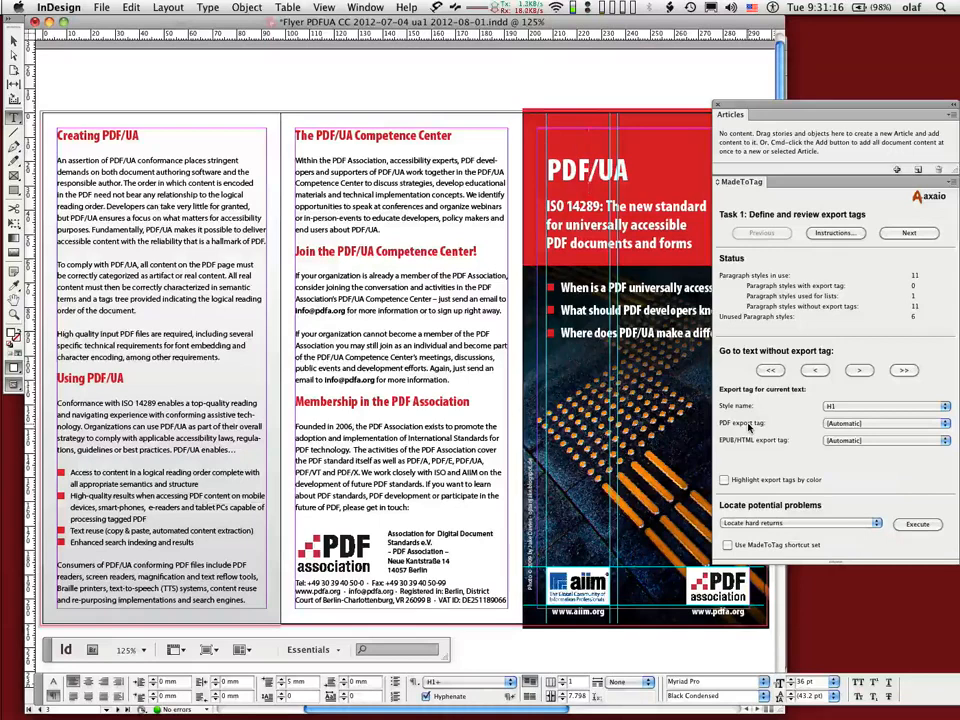
click(855, 424)
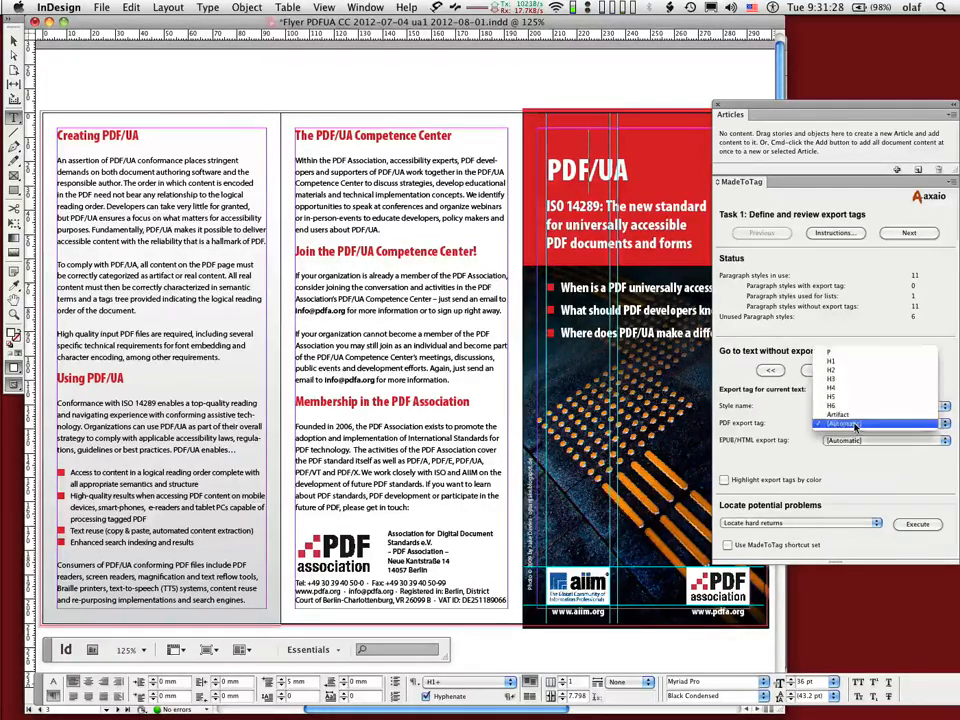
click(842, 363)
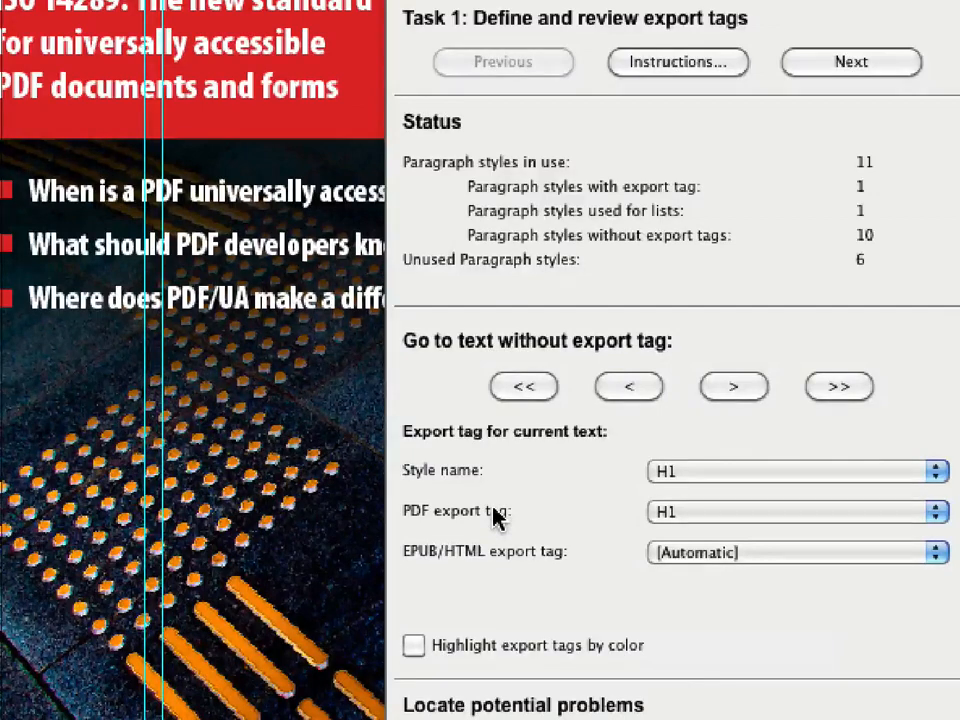
click(668, 513)
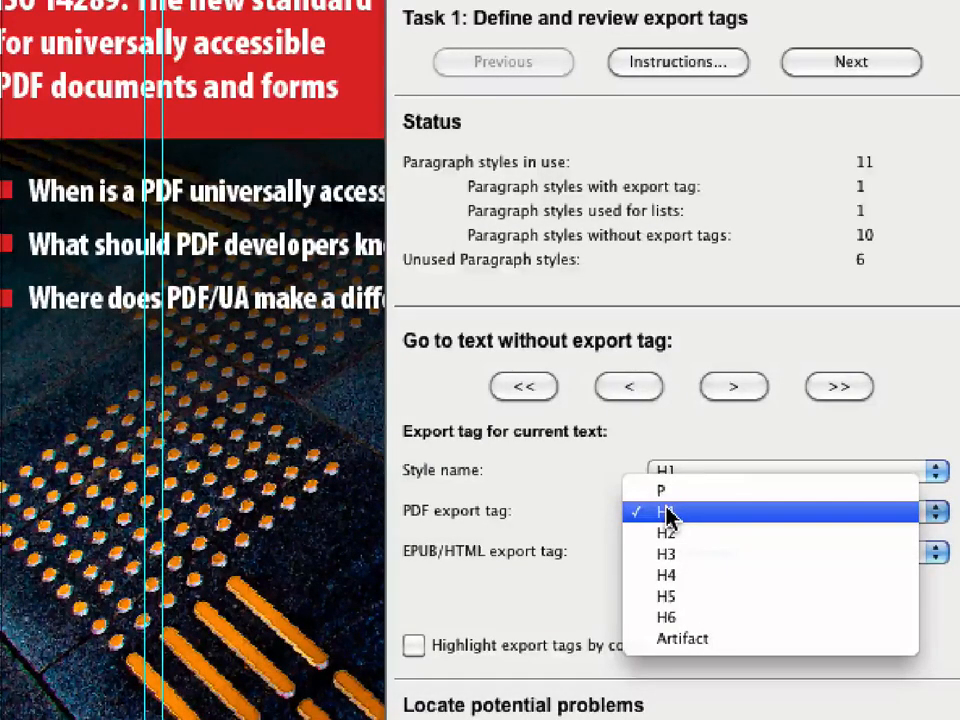
click(568, 511)
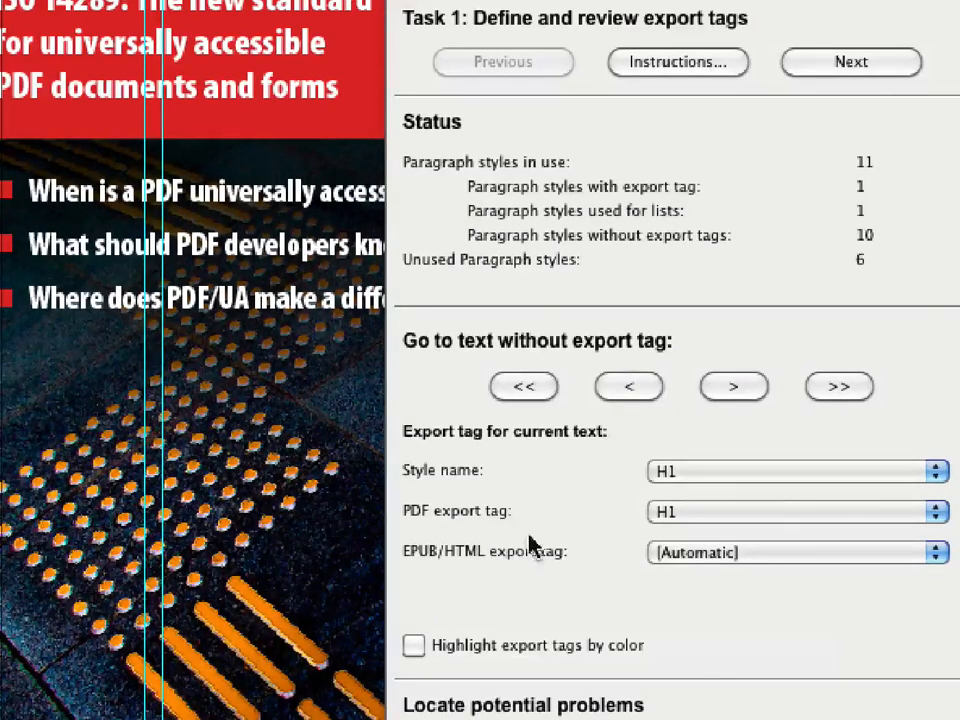
Set the EPUB/HTML export tag for the H1 style to h1.
click(678, 550)
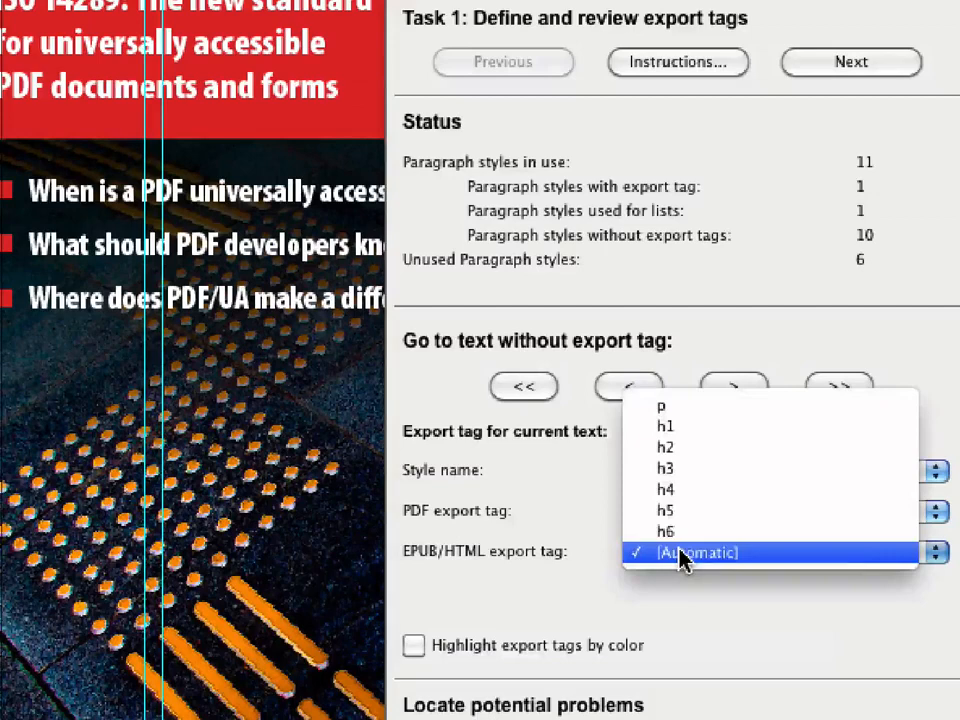
click(693, 492)
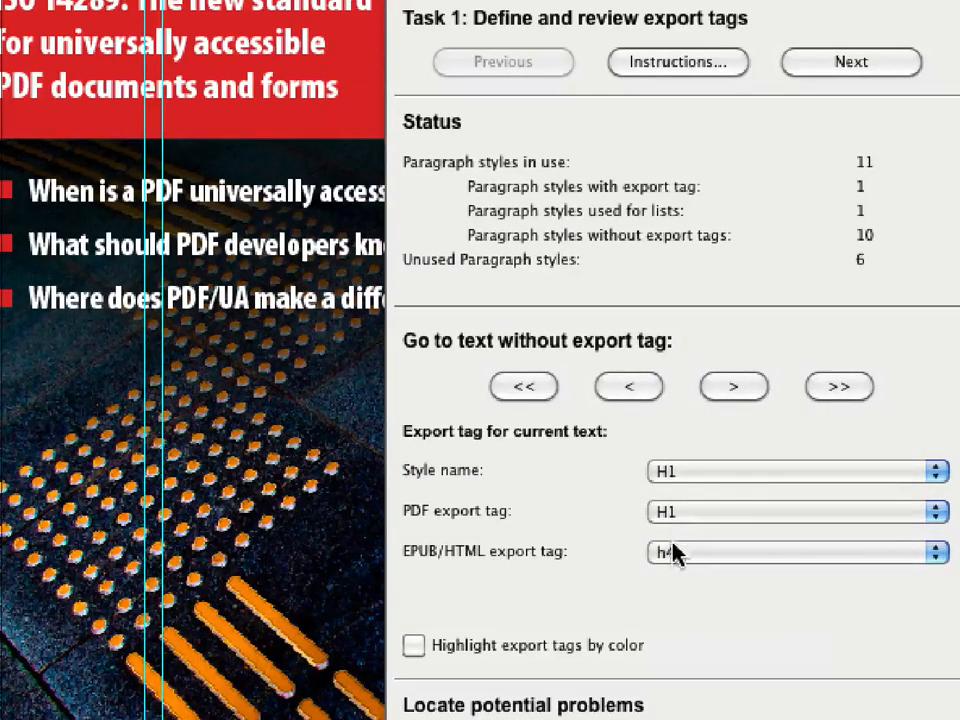
click(677, 553)
click(677, 492)
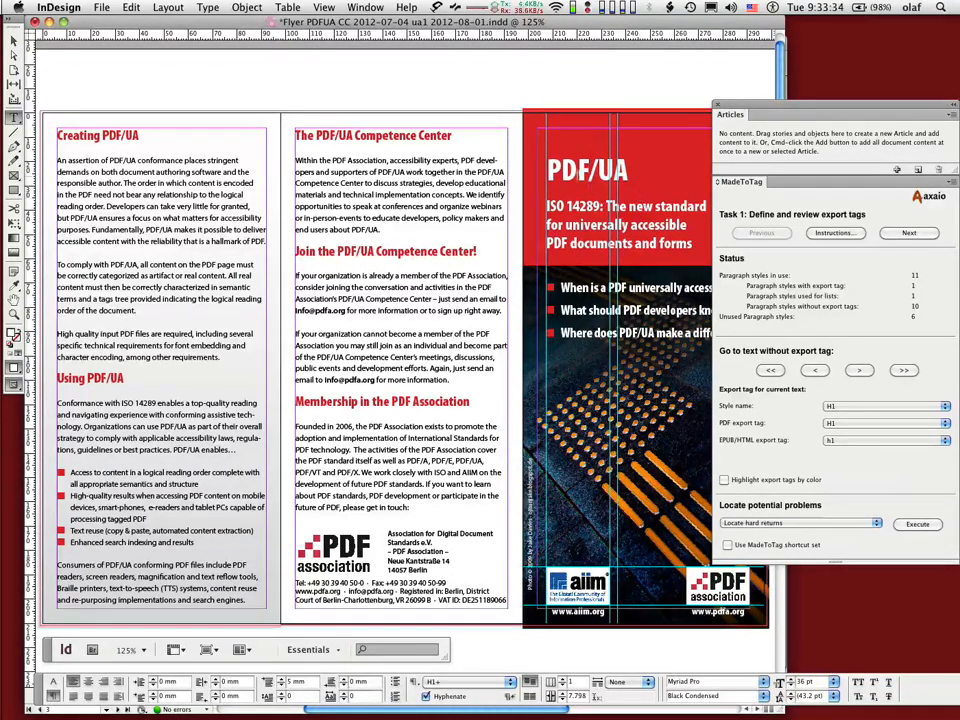
Select the PDF title text and open the Paragraph Styles panel beside the document.
drag(562, 165, 589, 165)
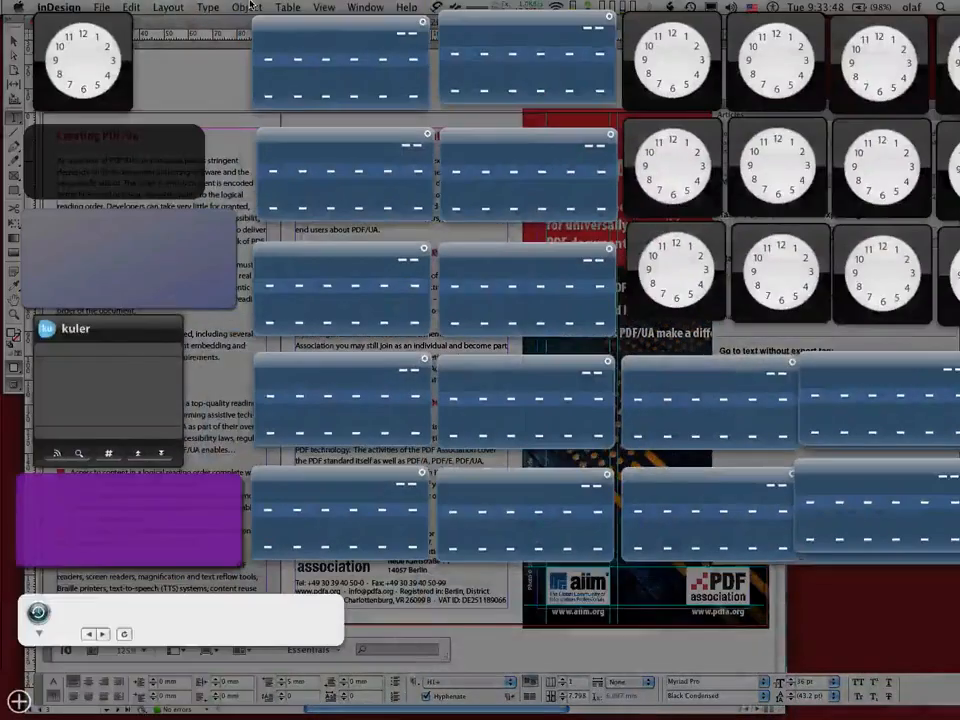
key(F12)
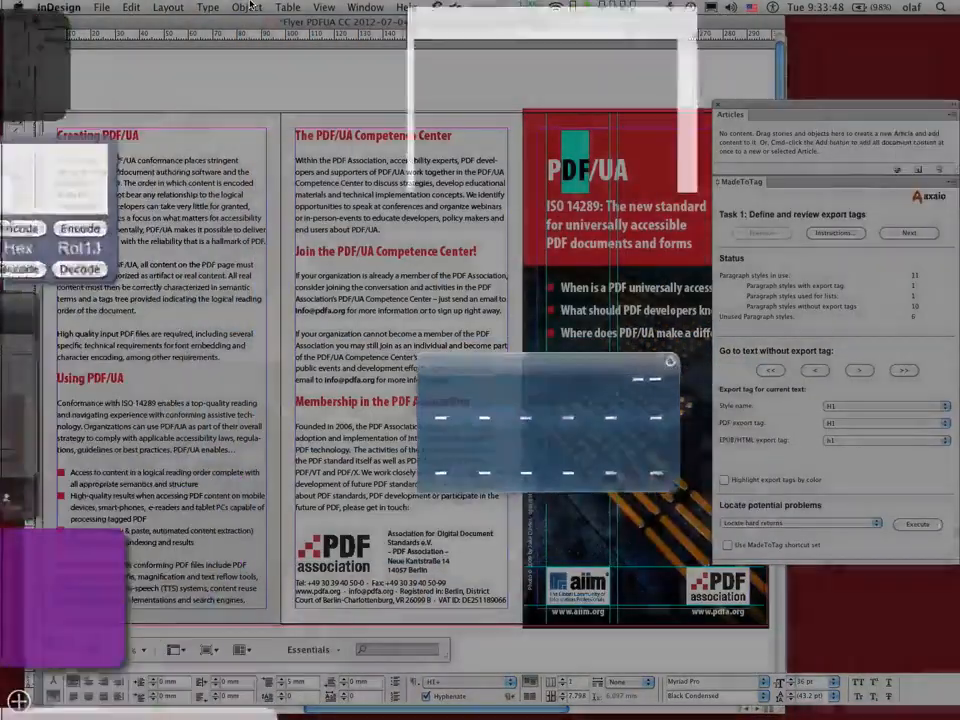
key(super+F11)
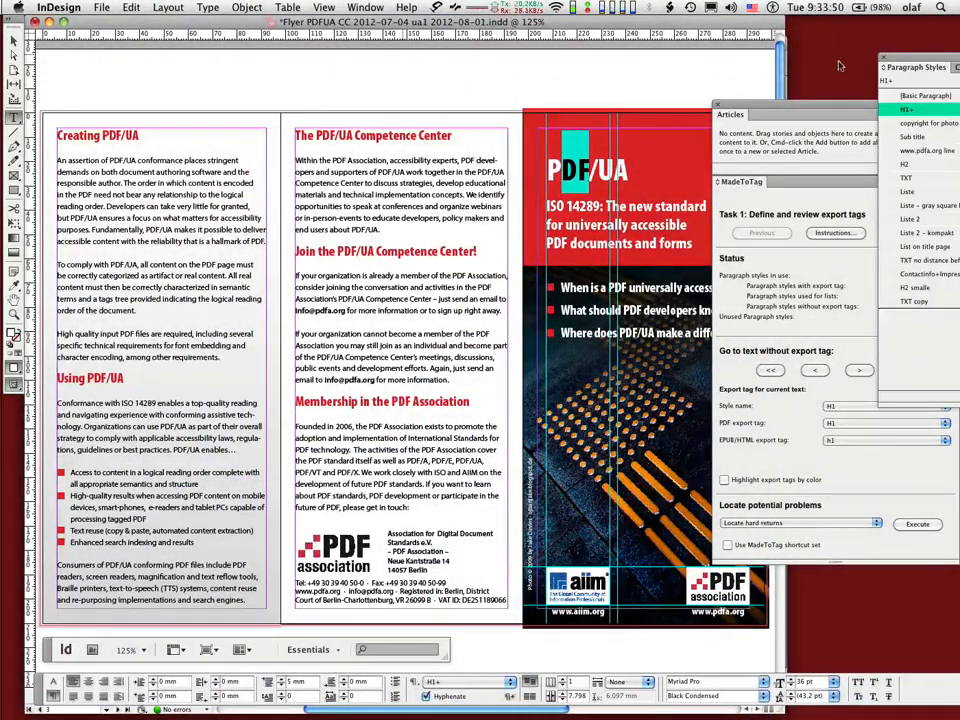
drag(911, 62, 234, 63)
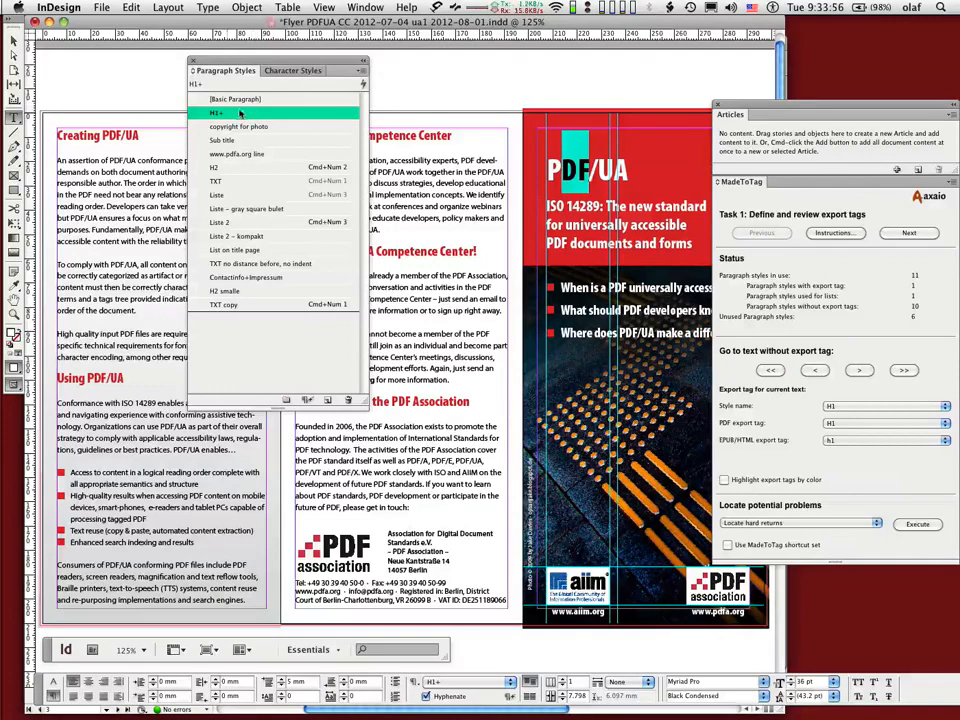
Review the Export Tagging settings in the H1 paragraph style's options and close the dialog.
click(361, 74)
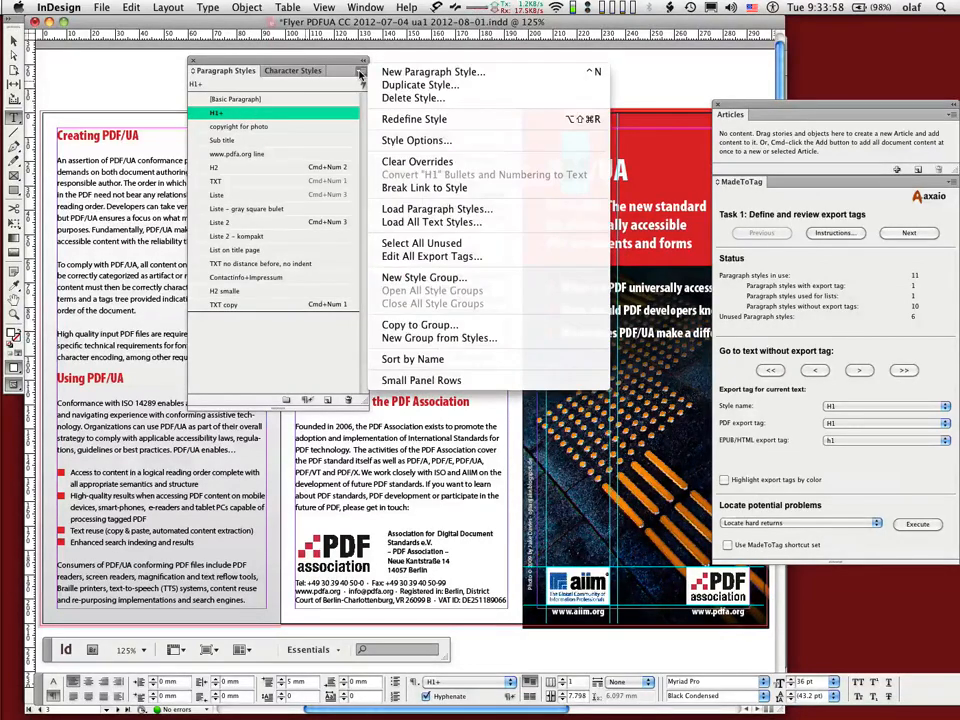
click(413, 141)
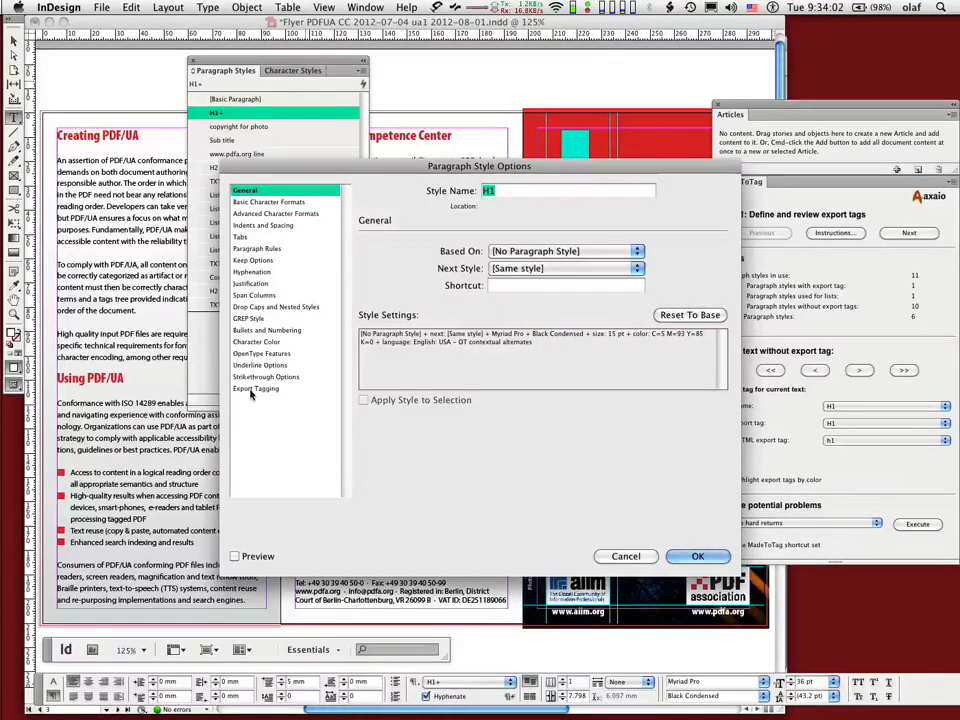
click(255, 388)
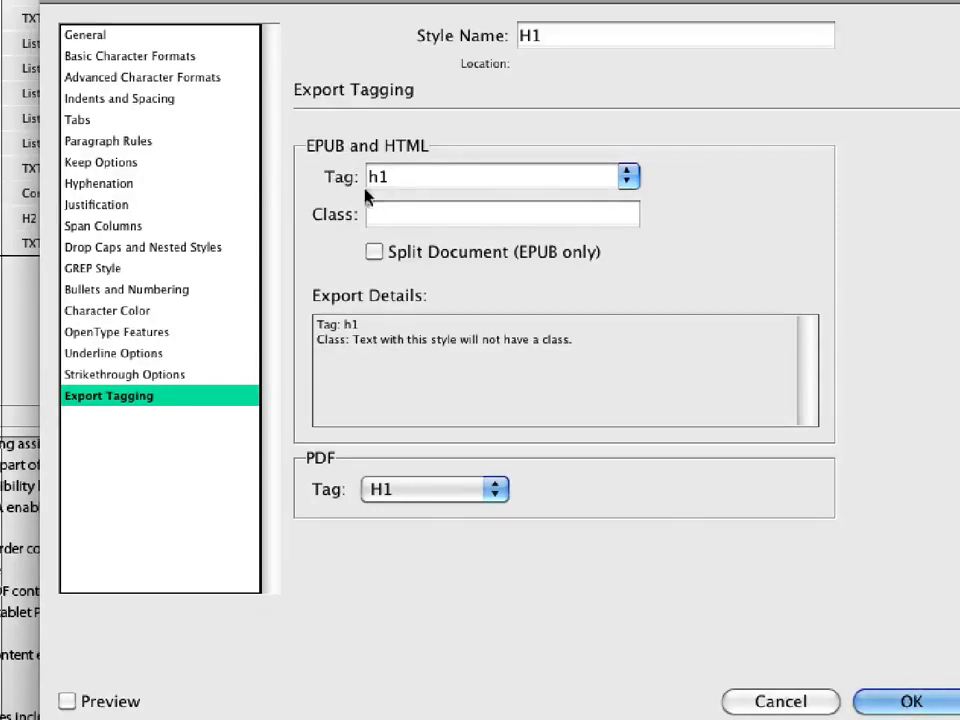
click(628, 176)
click(630, 177)
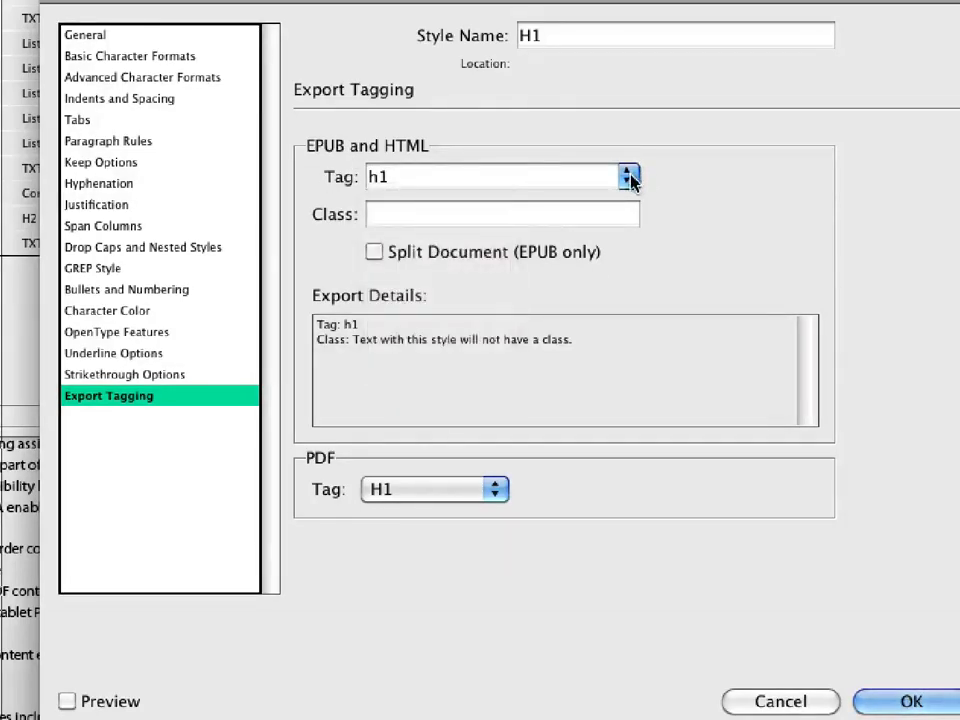
click(403, 491)
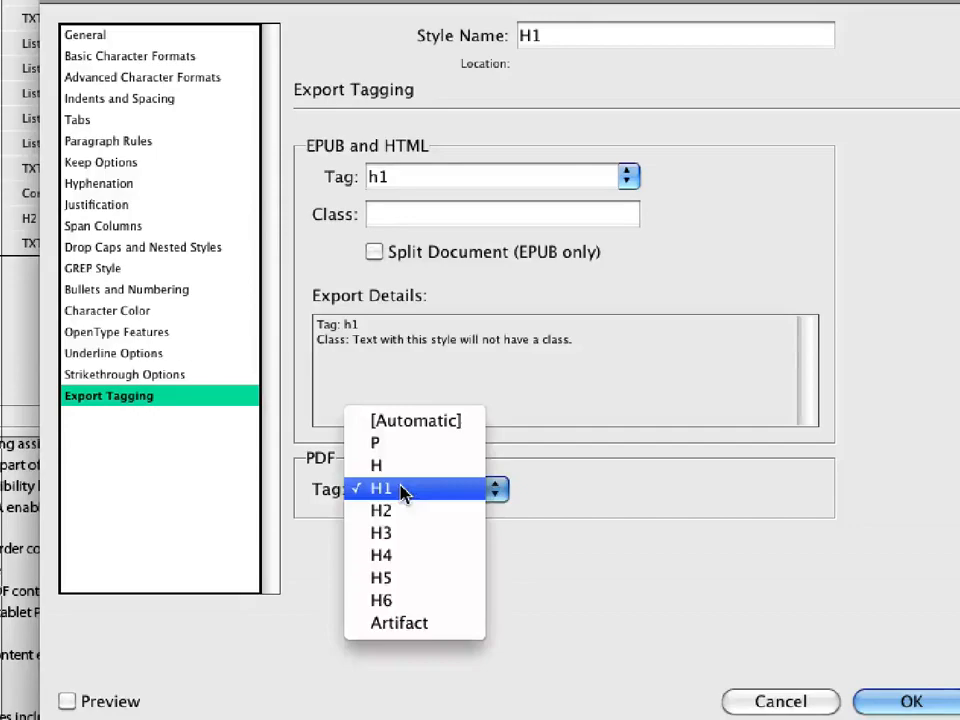
click(606, 527)
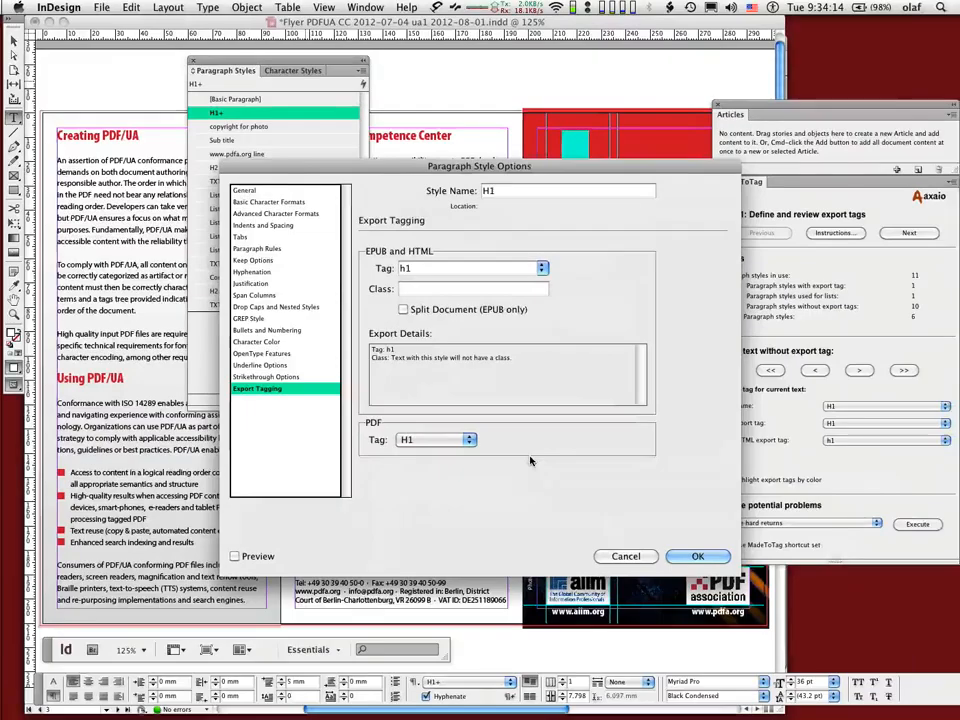
key(Return)
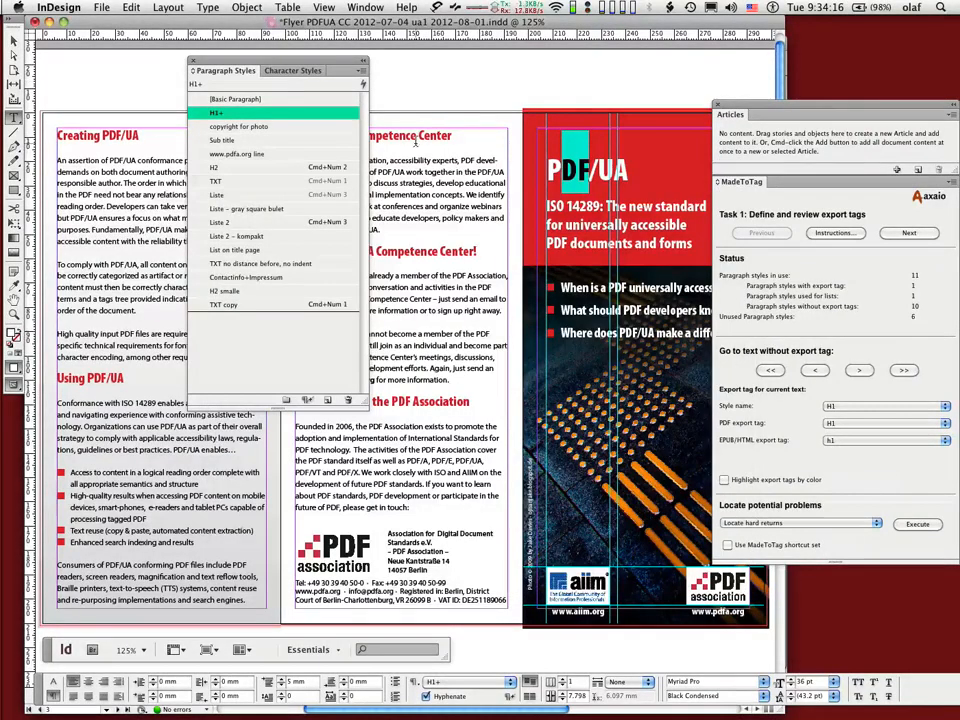
Review all paragraph style export tags in the Edit All Export Tags dialog, then close the Paragraph Styles panel.
click(361, 71)
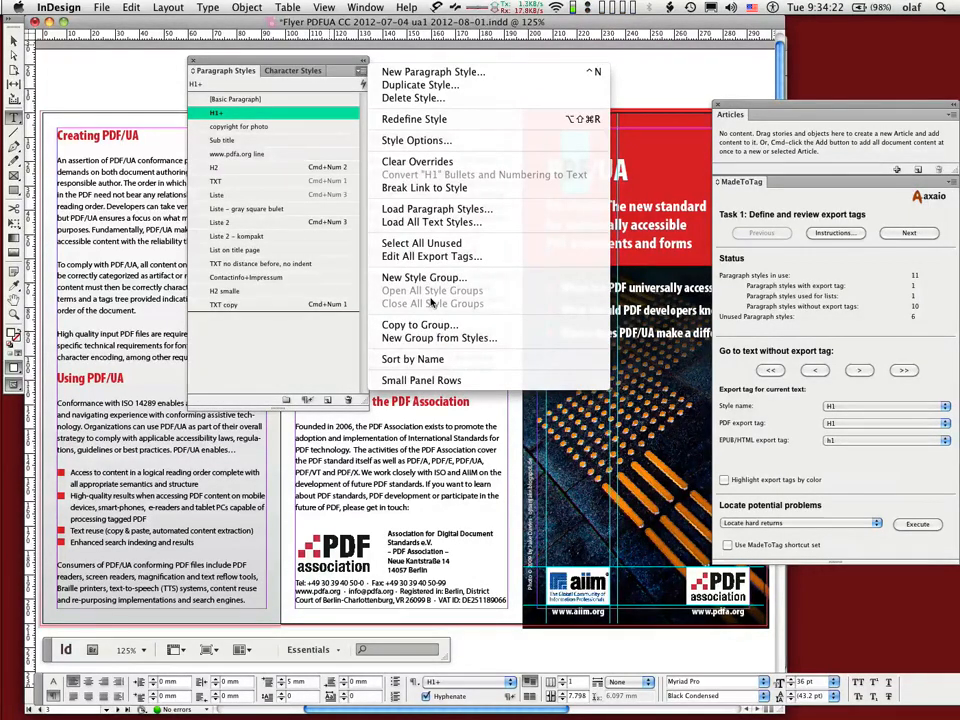
click(440, 256)
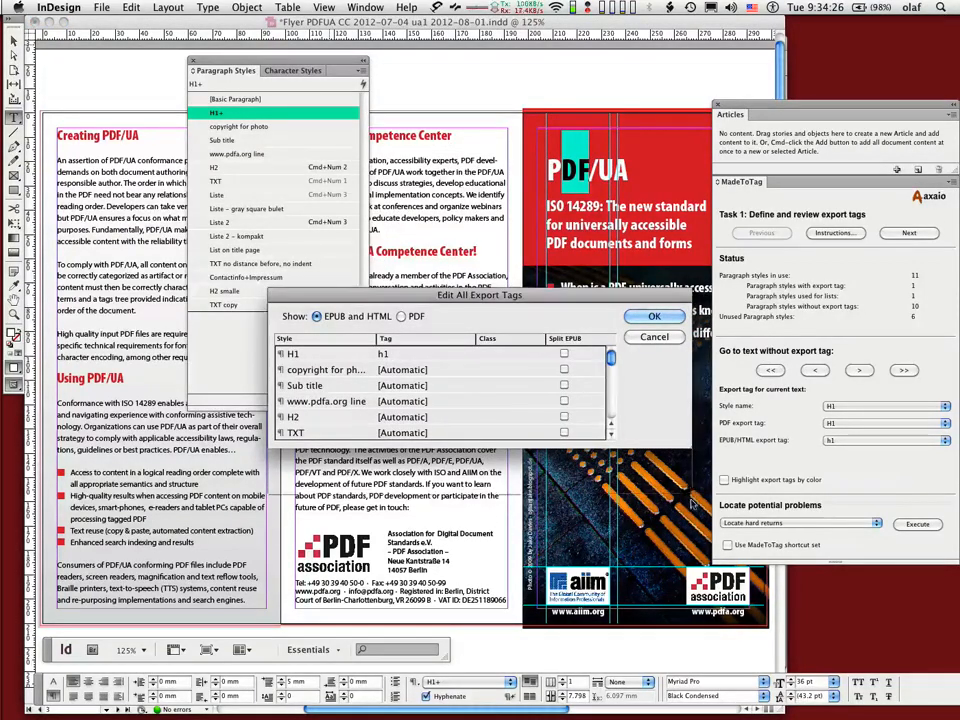
drag(688, 447, 703, 667)
drag(573, 324, 560, 139)
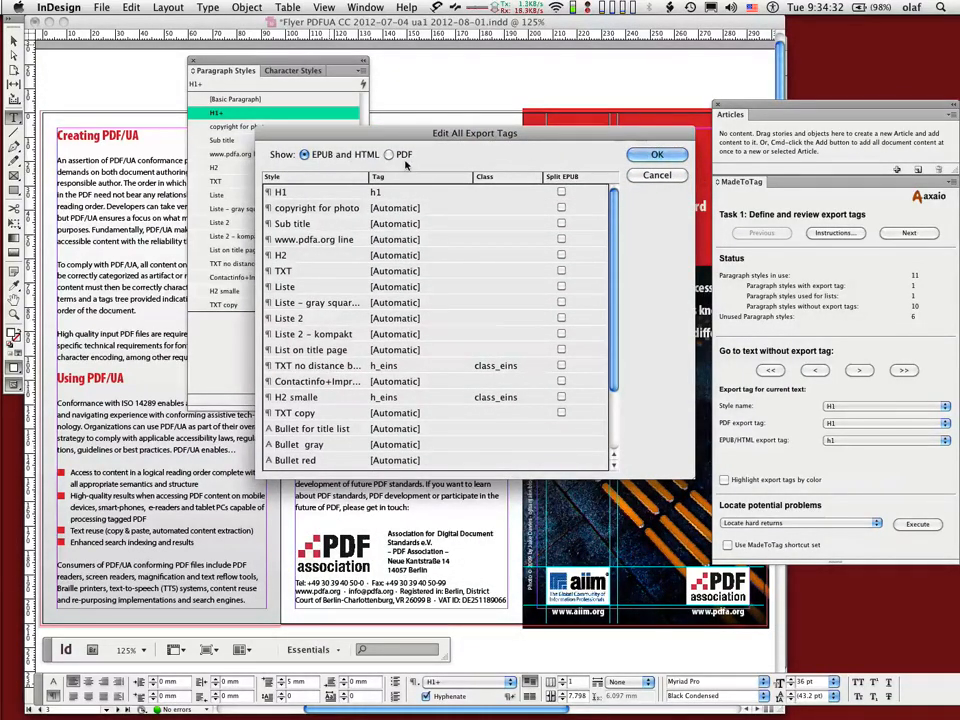
click(652, 177)
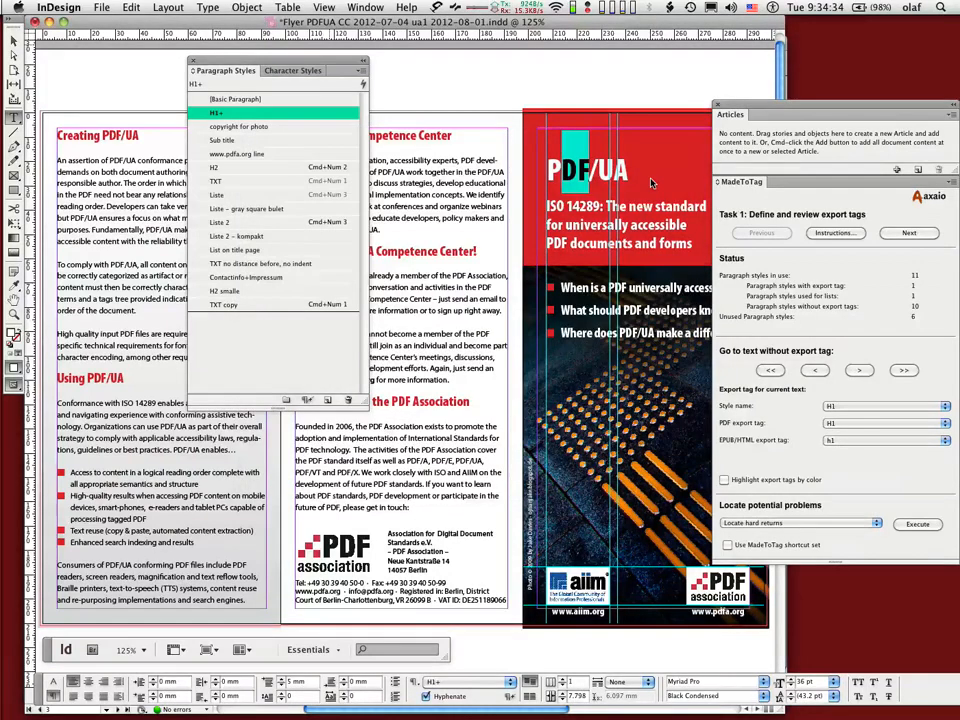
click(193, 61)
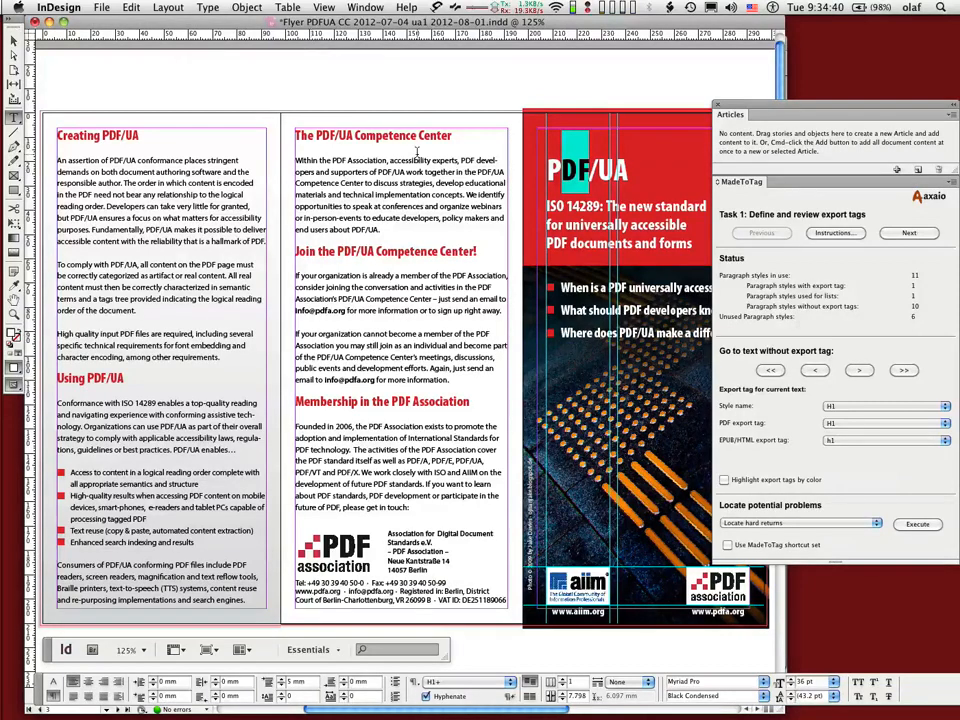
Place the cursor in the subtitle paragraph and set the Sub title style's PDF export tag to P and EPUB/HTML tag to p.
click(564, 172)
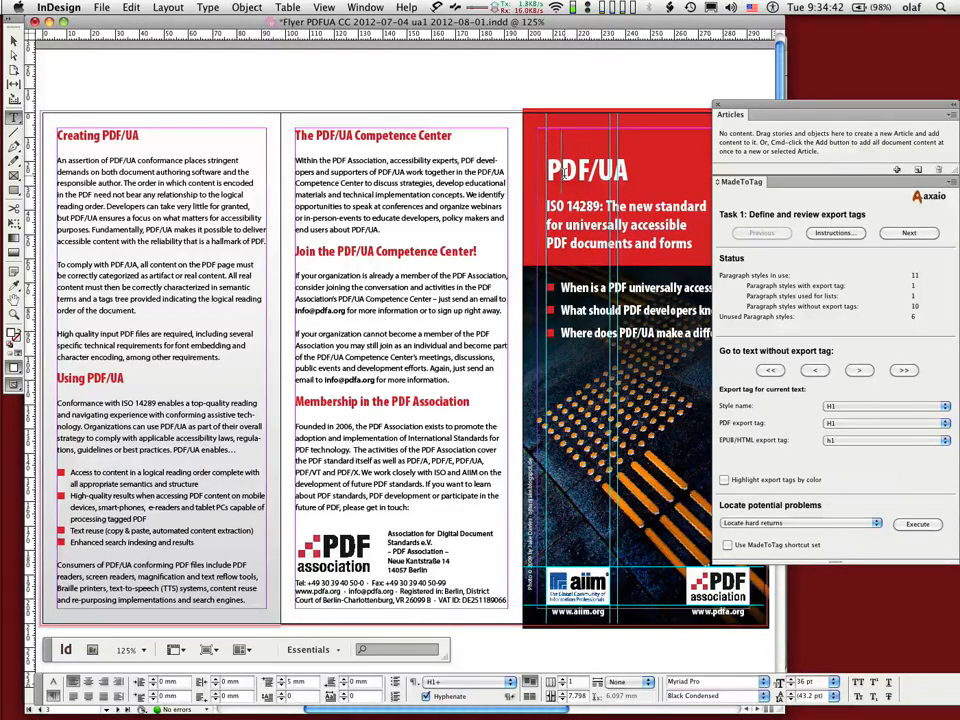
drag(590, 207, 608, 246)
double_click(590, 225)
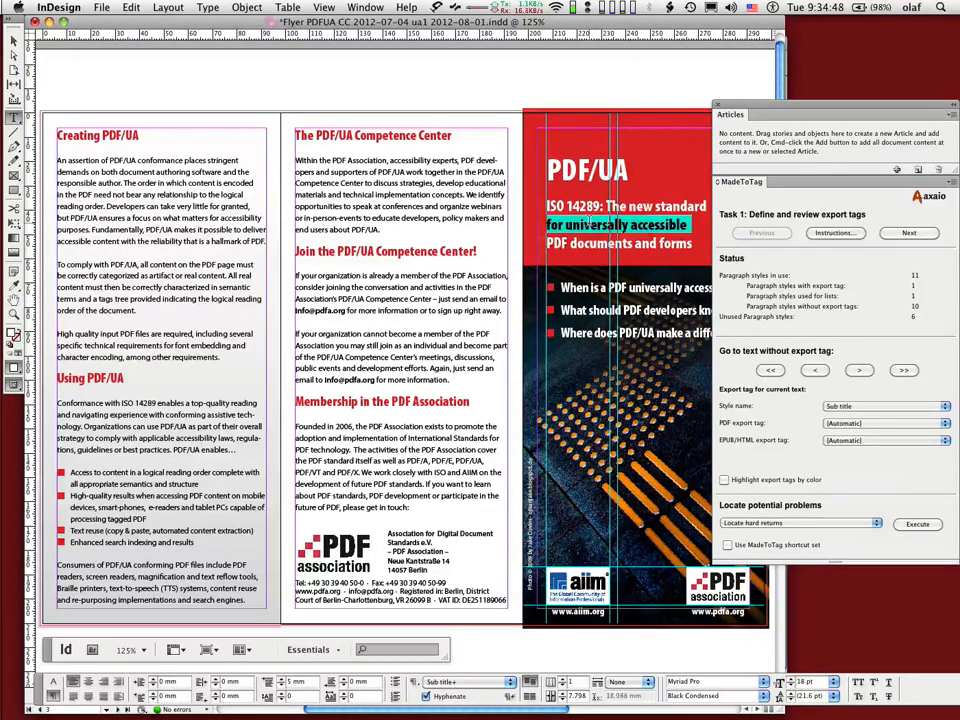
triple_click(590, 224)
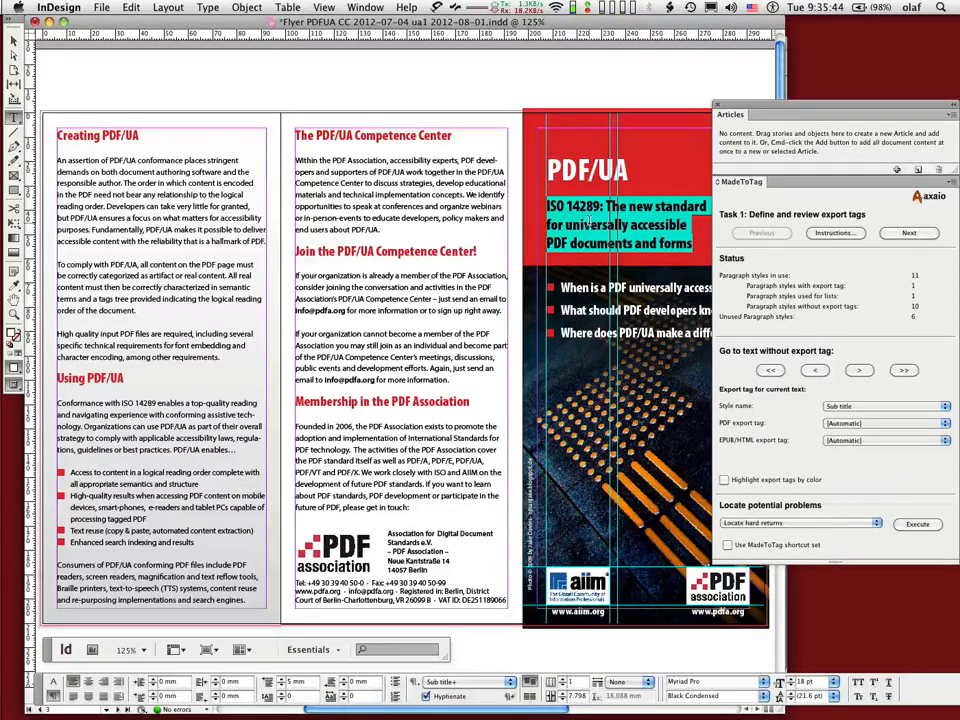
click(842, 424)
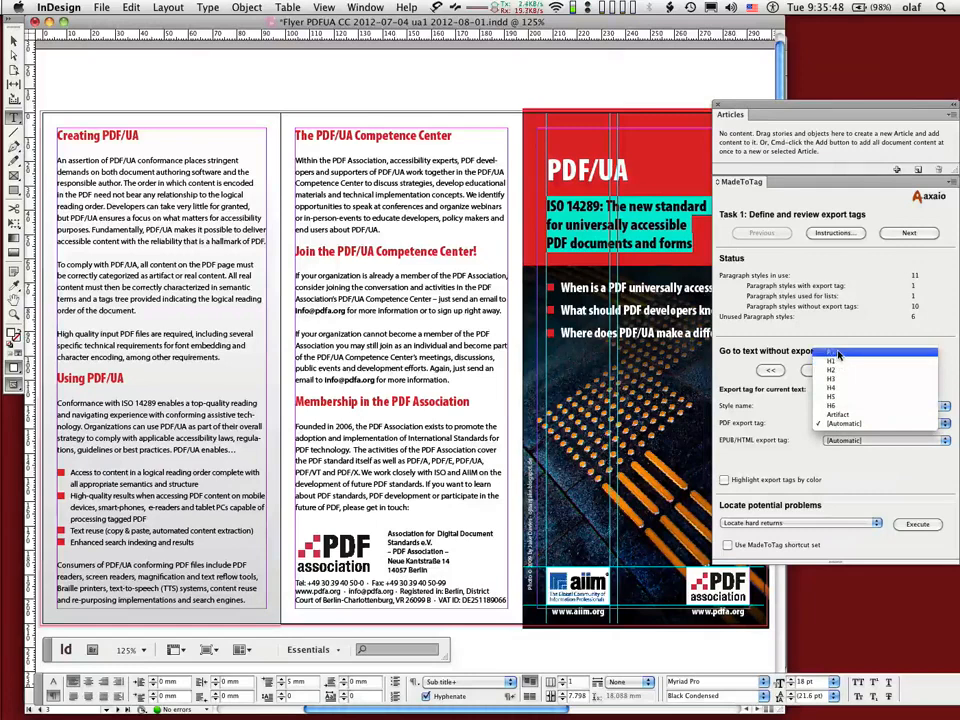
click(838, 353)
click(832, 440)
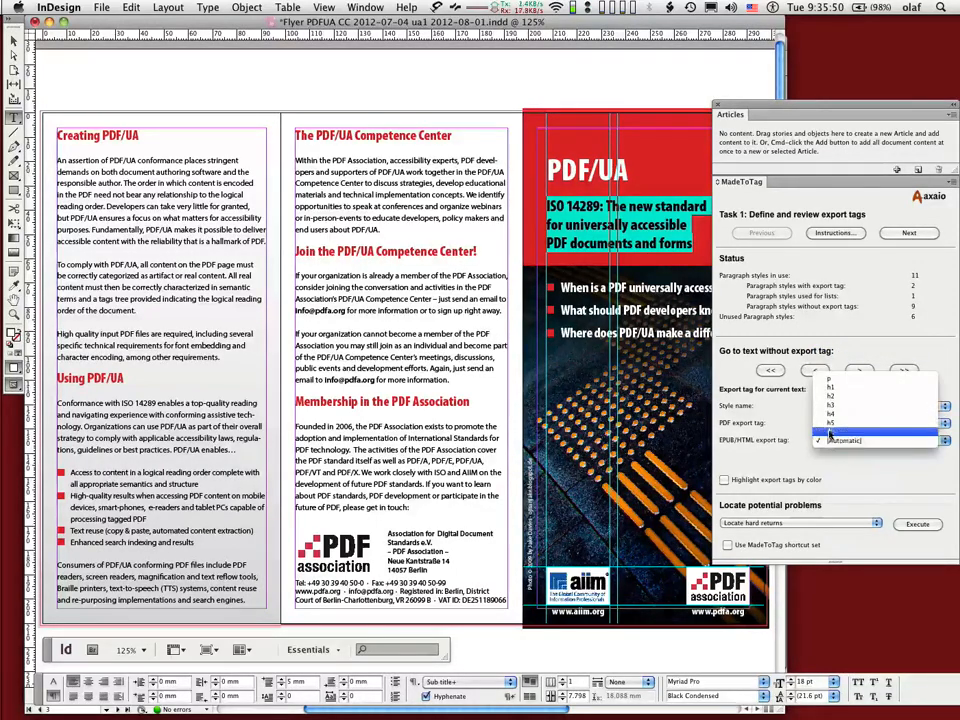
click(828, 381)
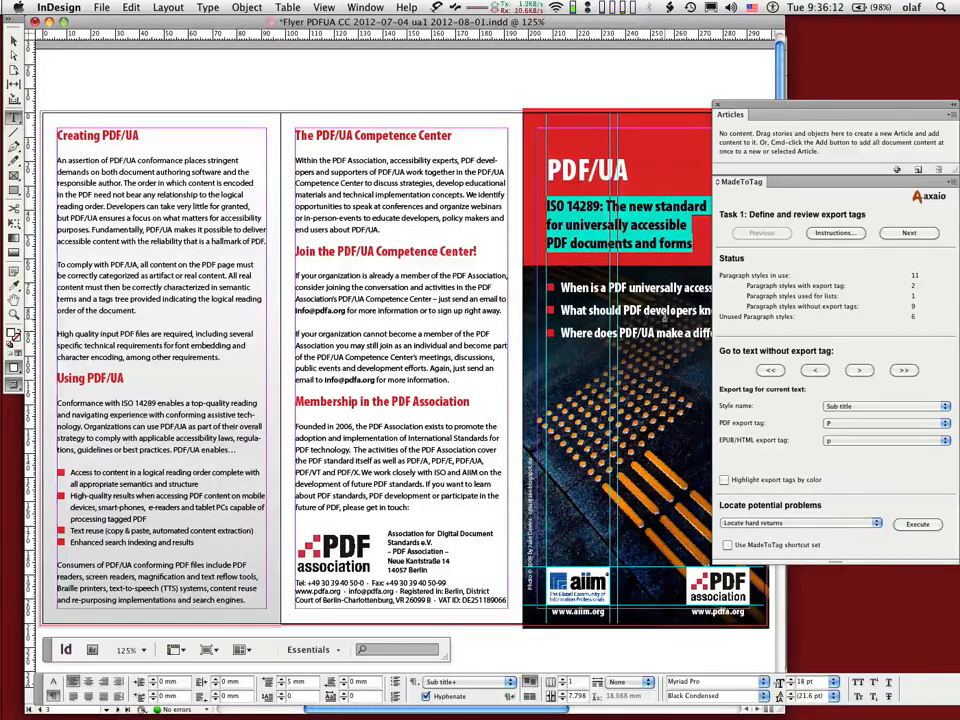
Select the title-page bullet list text and browse through the flyer's other pages.
drag(592, 289, 594, 335)
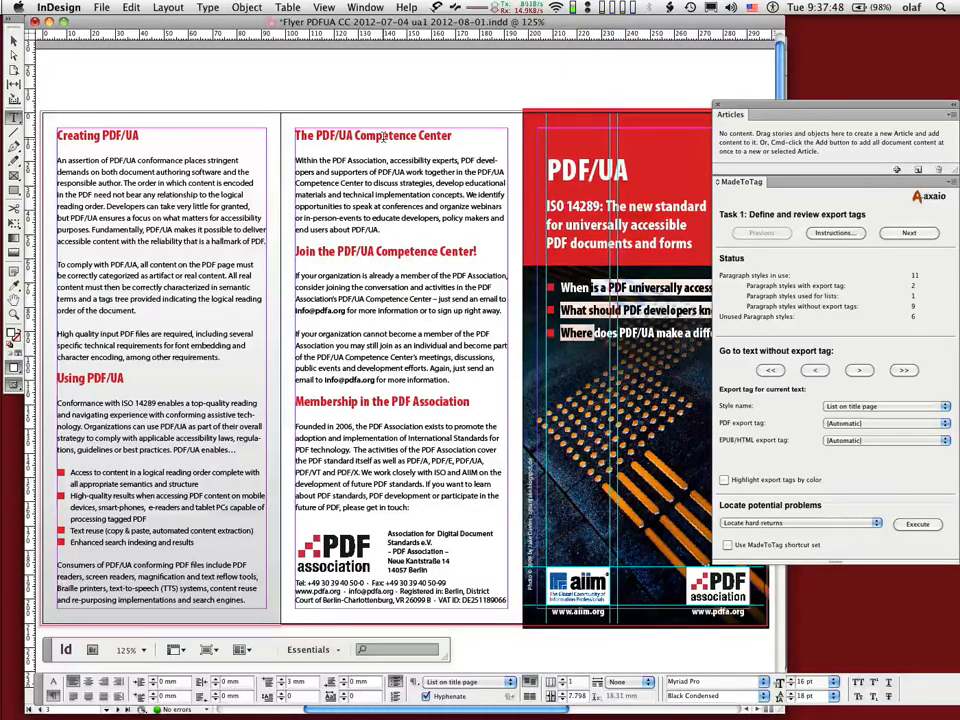
key(shift+Page_Down)
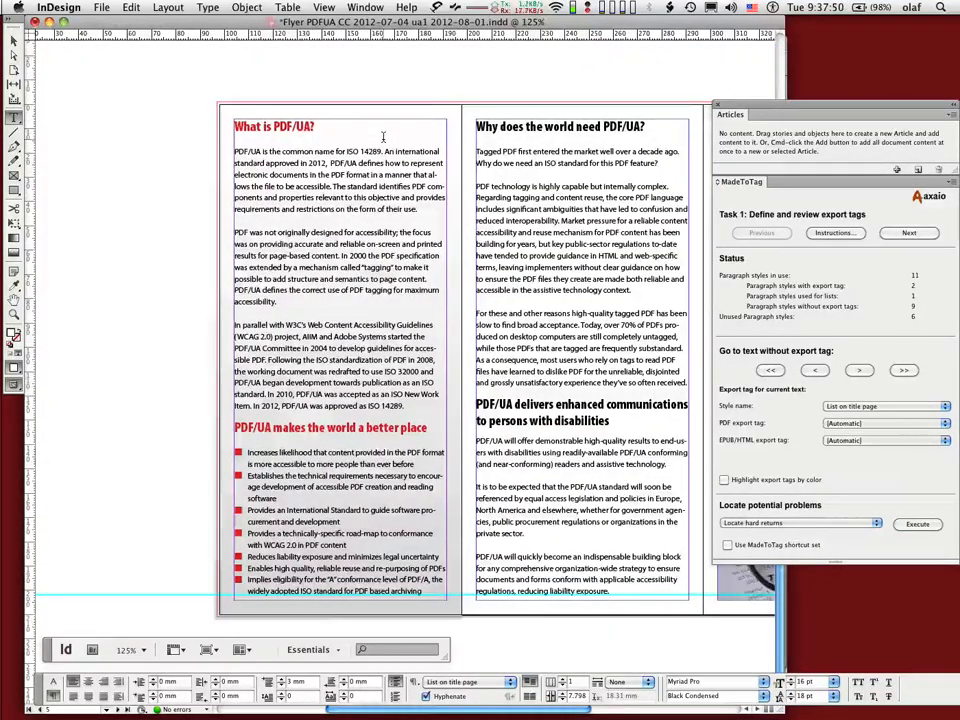
key(shift+Page_Down)
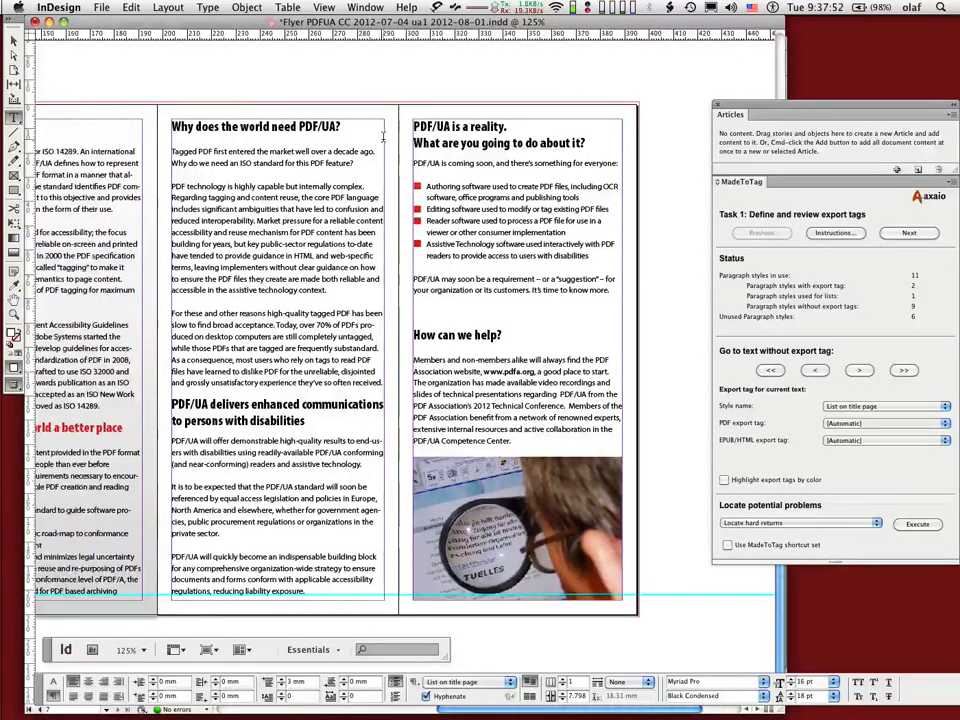
scroll(383, 135, left, 3)
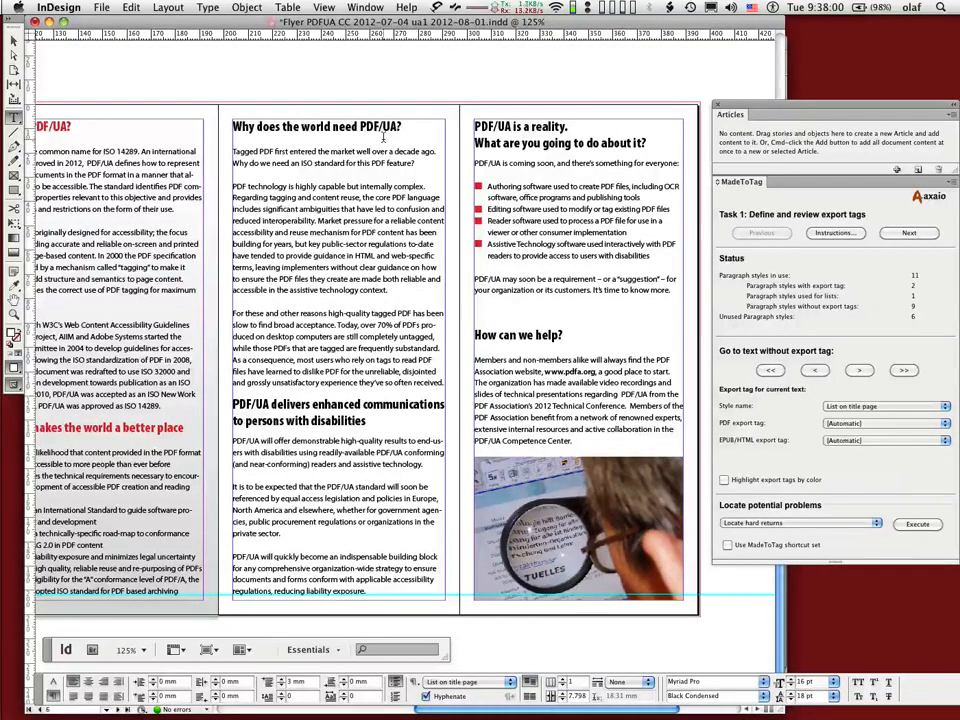
scroll(383, 137, up, 10)
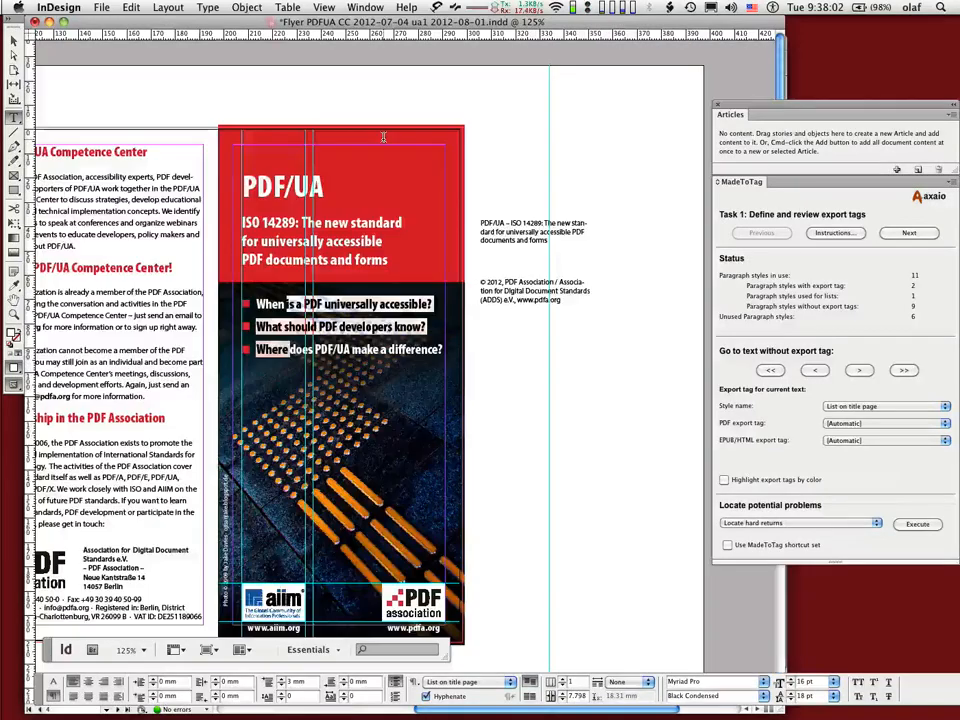
scroll(383, 137, left, 10)
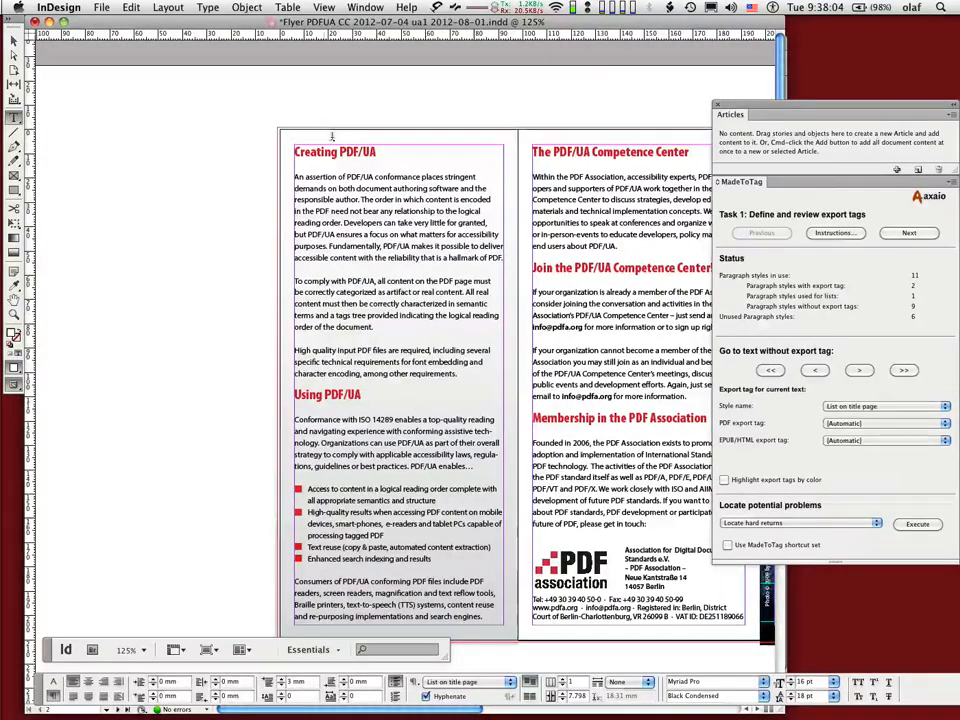
Jump to the next text without an export tag and set the H2 style's PDF export tag to H2.
click(852, 371)
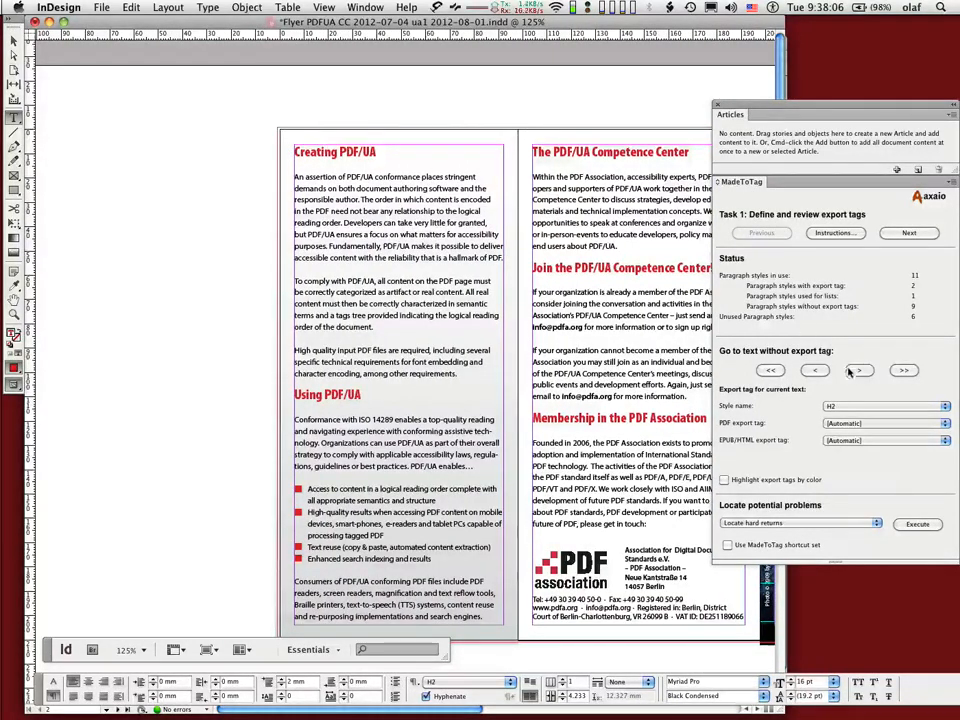
click(843, 423)
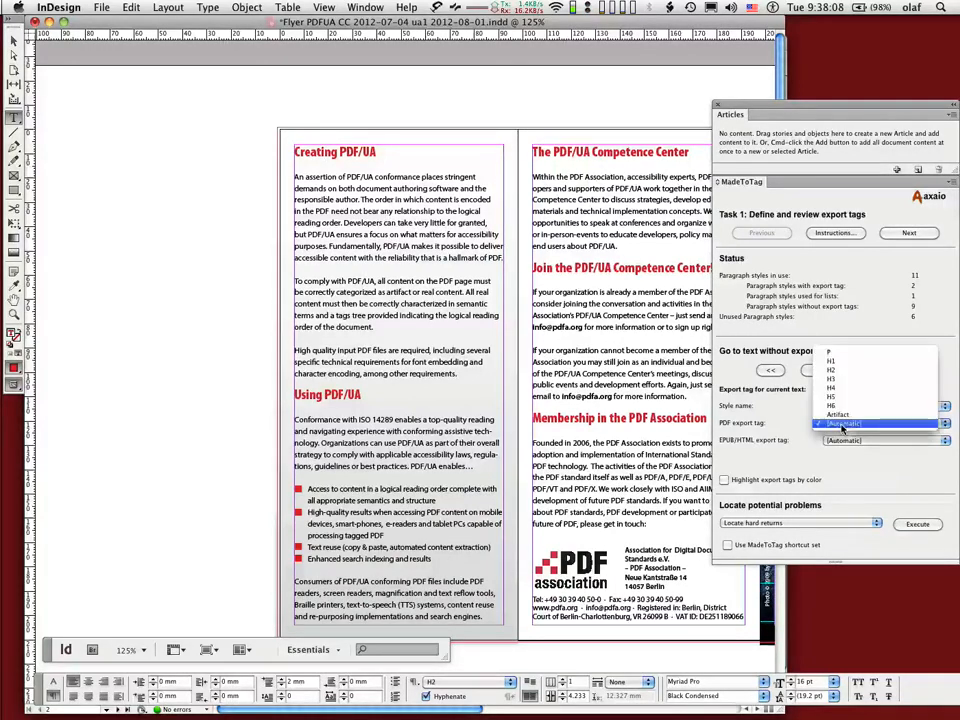
click(845, 371)
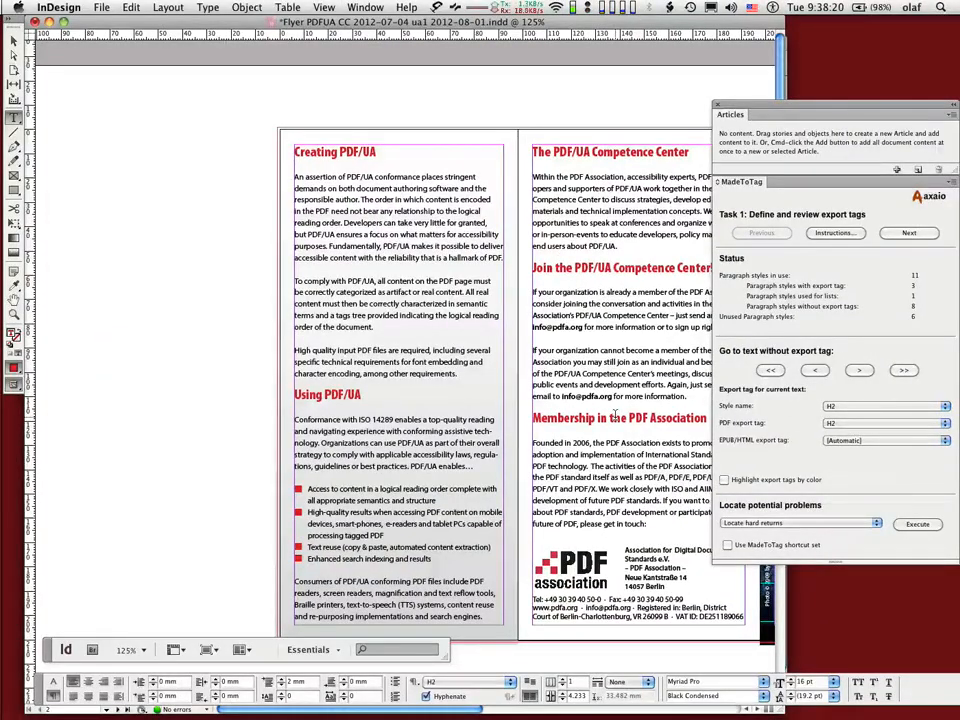
Place the cursor in the "PDF/UA is a reality." heading and set the H2 style's EPUB/HTML export tag to h2.
scroll(497, 467, down, 8)
scroll(512, 483, right, 5)
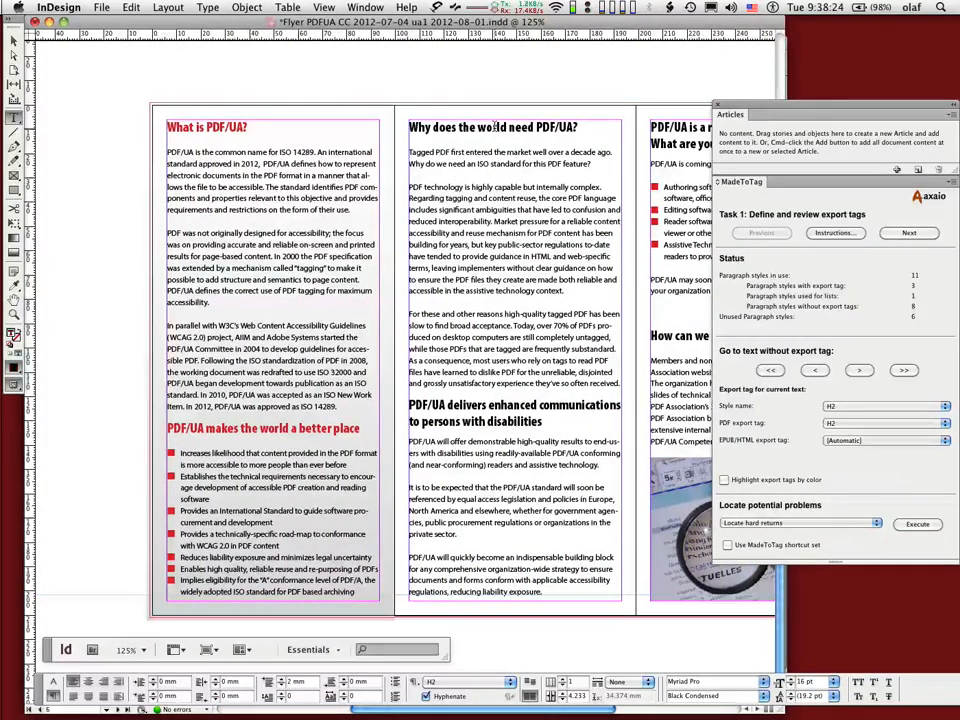
click(453, 408)
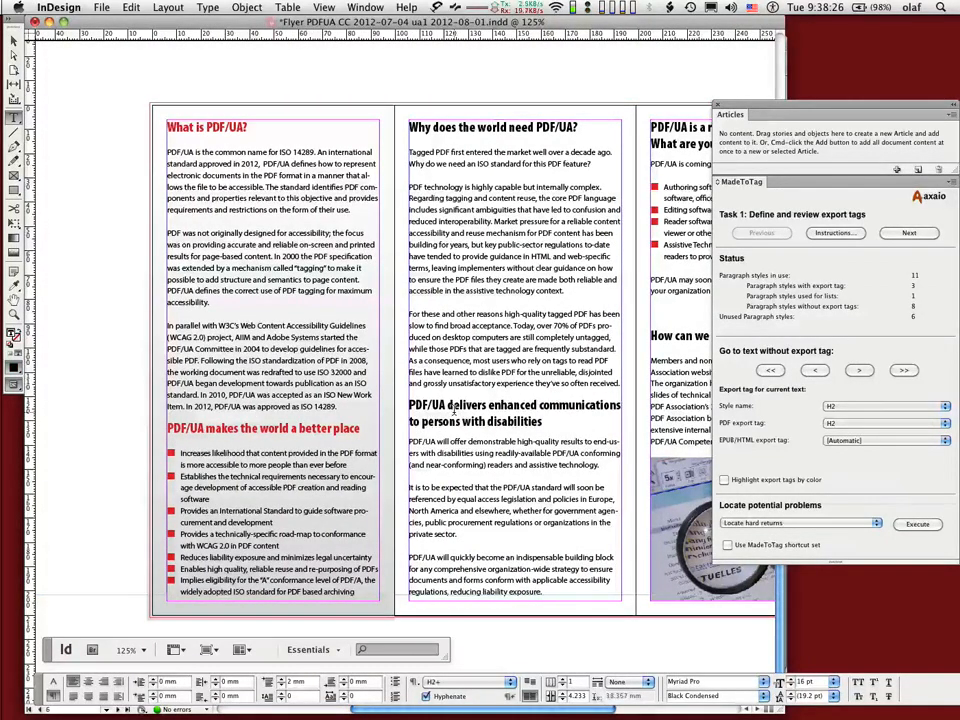
scroll(453, 408, right, 6)
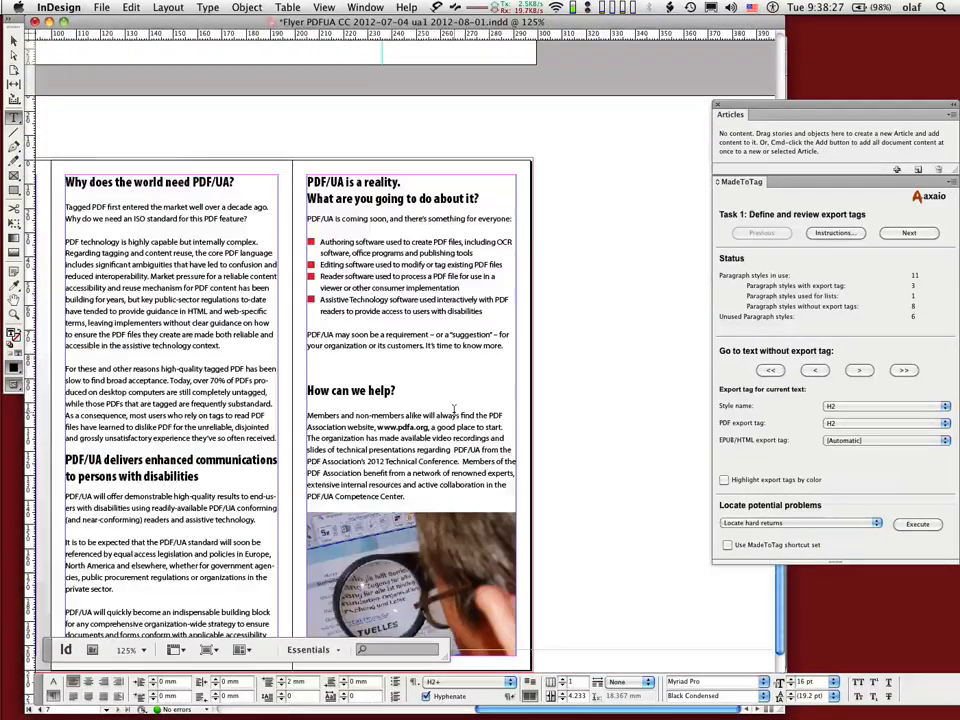
click(380, 184)
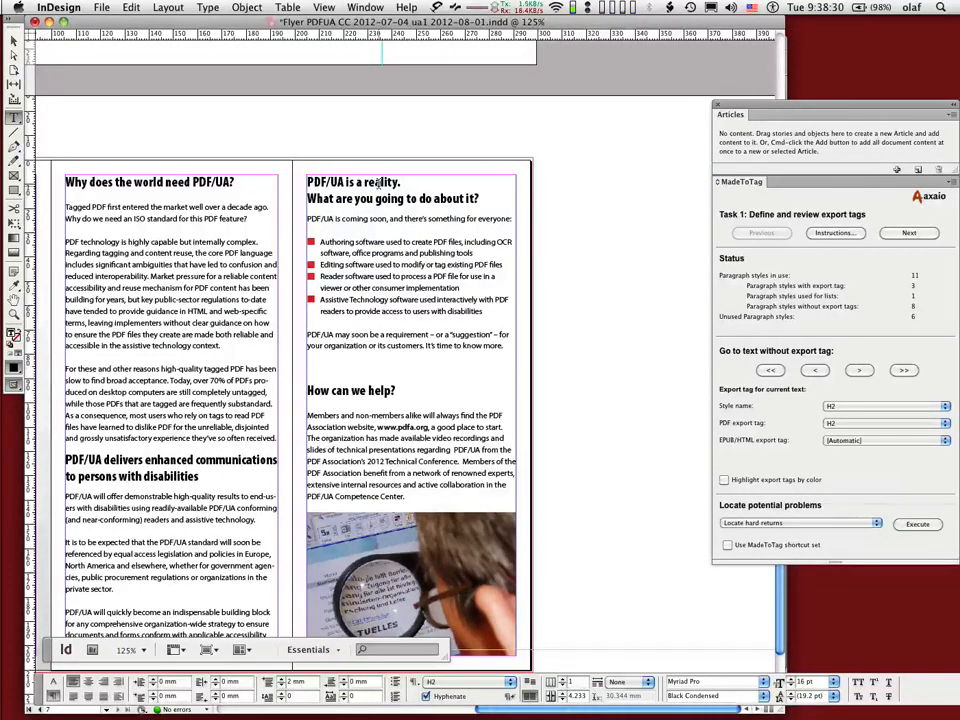
click(852, 440)
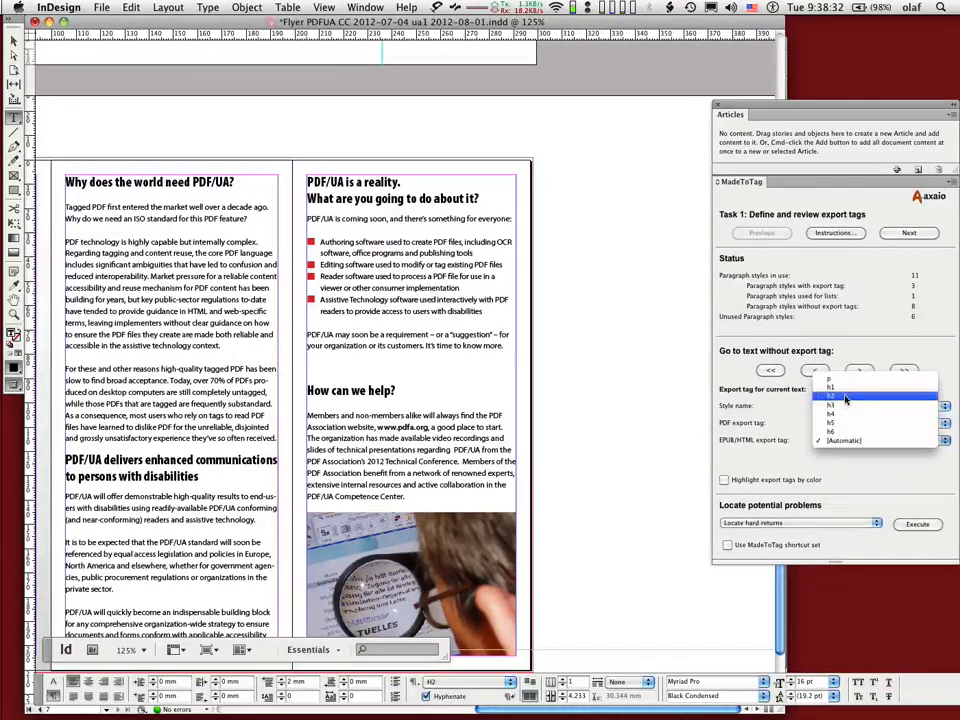
click(845, 399)
Return to the first spread and turn on highlighting export tags by color.
scroll(460, 368, up, 5)
scroll(460, 368, left, 6)
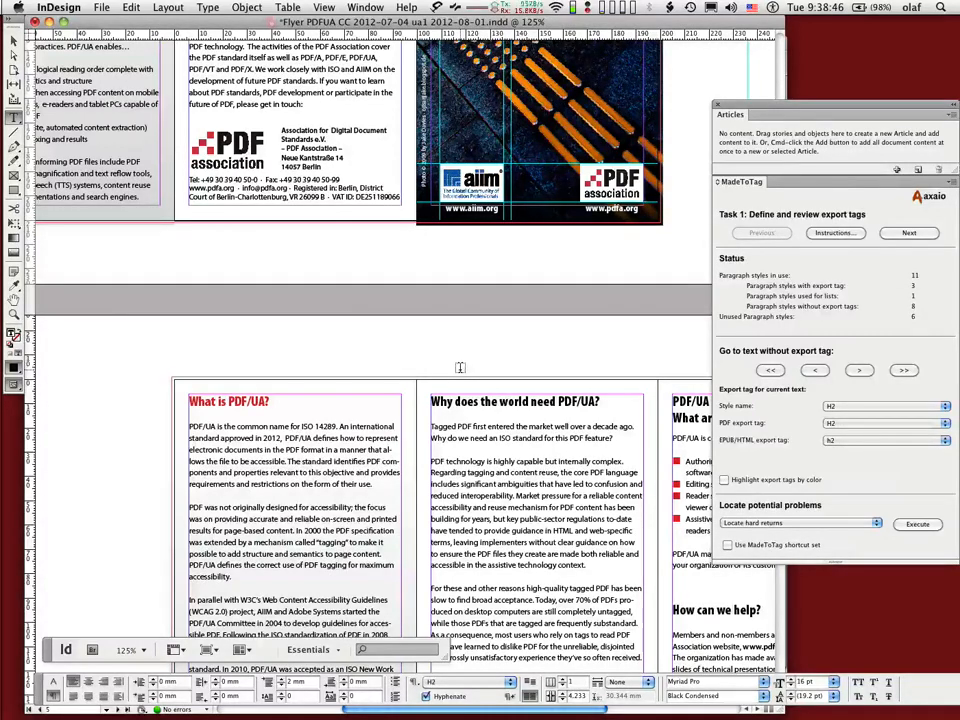
scroll(460, 368, up, 5)
scroll(460, 367, left, 2)
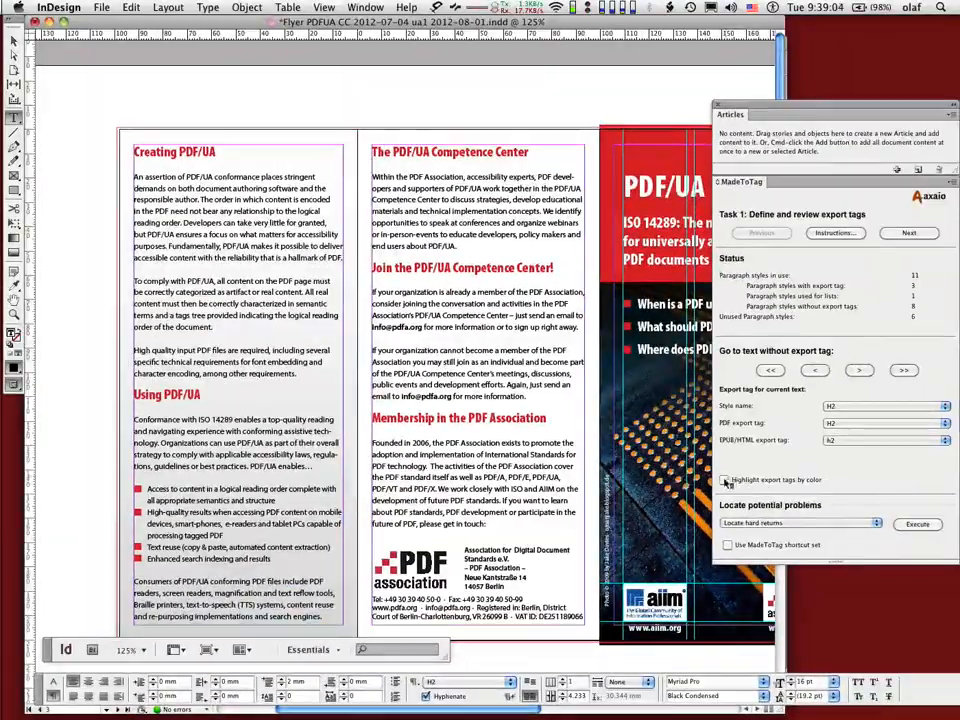
click(726, 481)
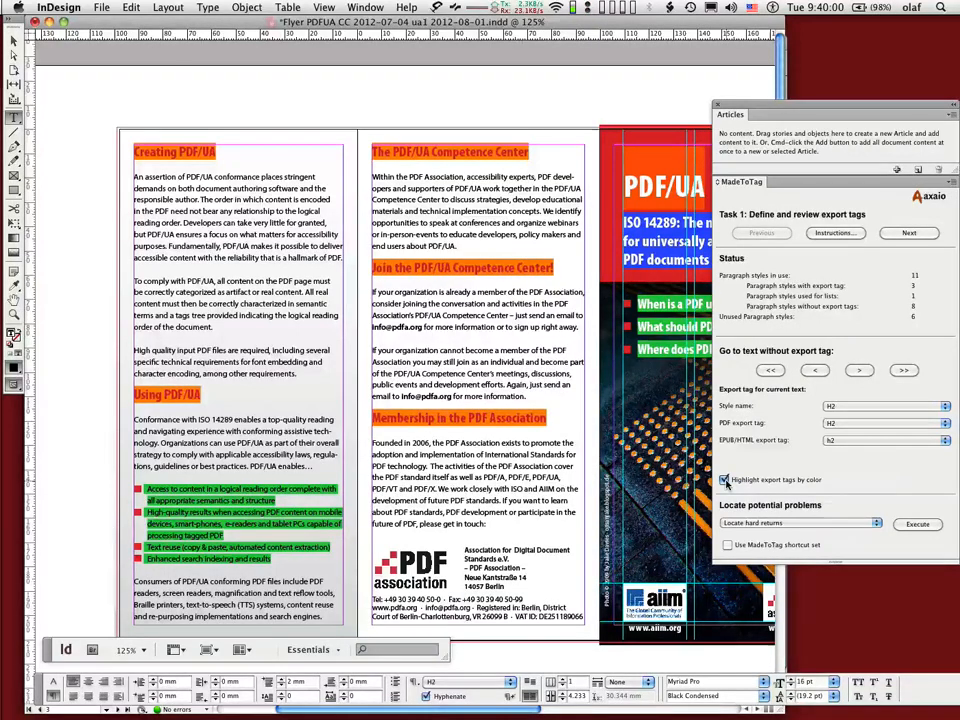
Place the cursor in body text and enable the MadeToTag shortcut set.
click(455, 208)
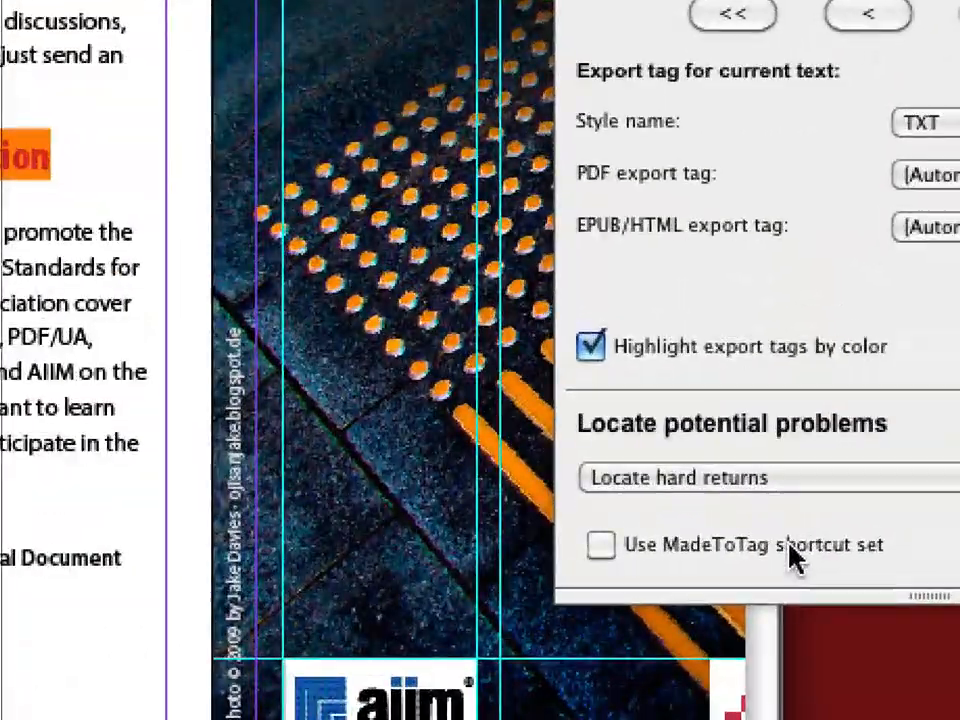
click(612, 547)
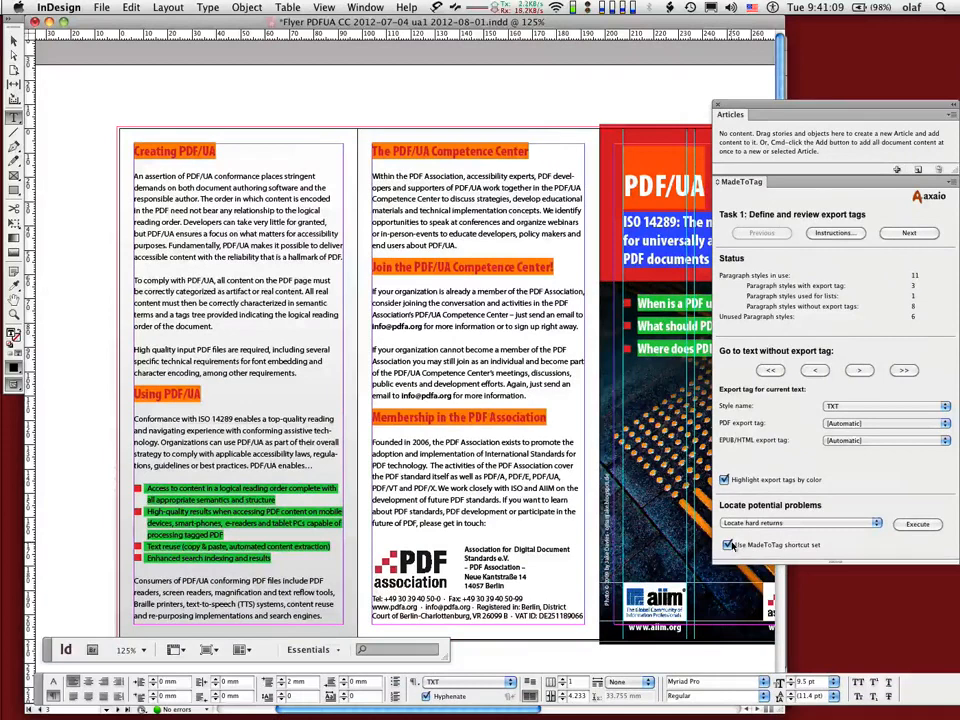
Examine the MadeToTag panel menu and its Export Tags submenu commands.
click(952, 183)
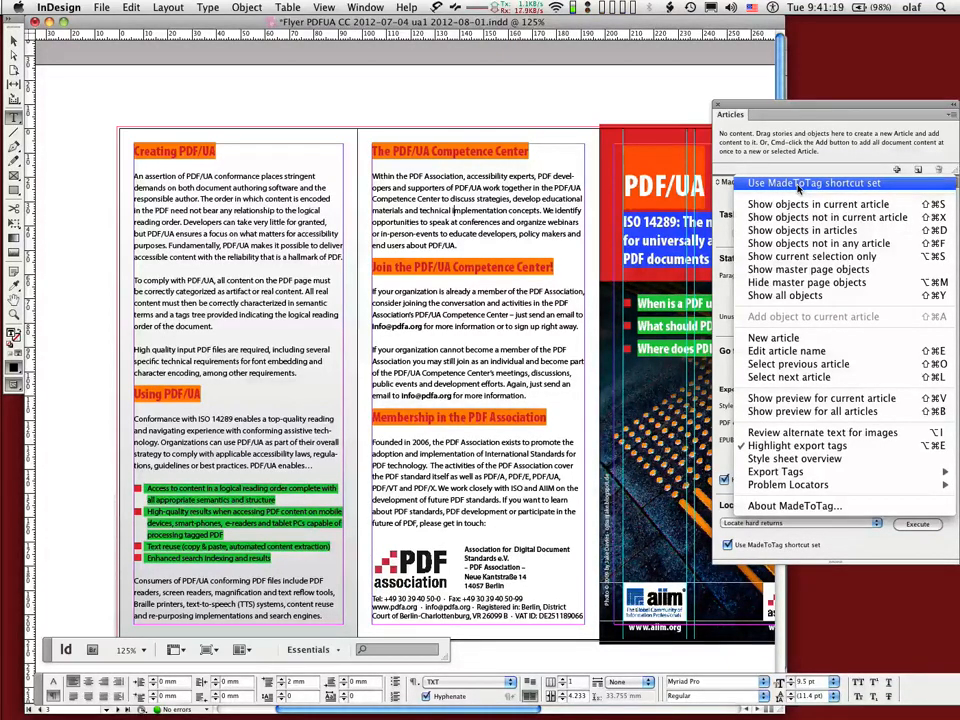
click(826, 107)
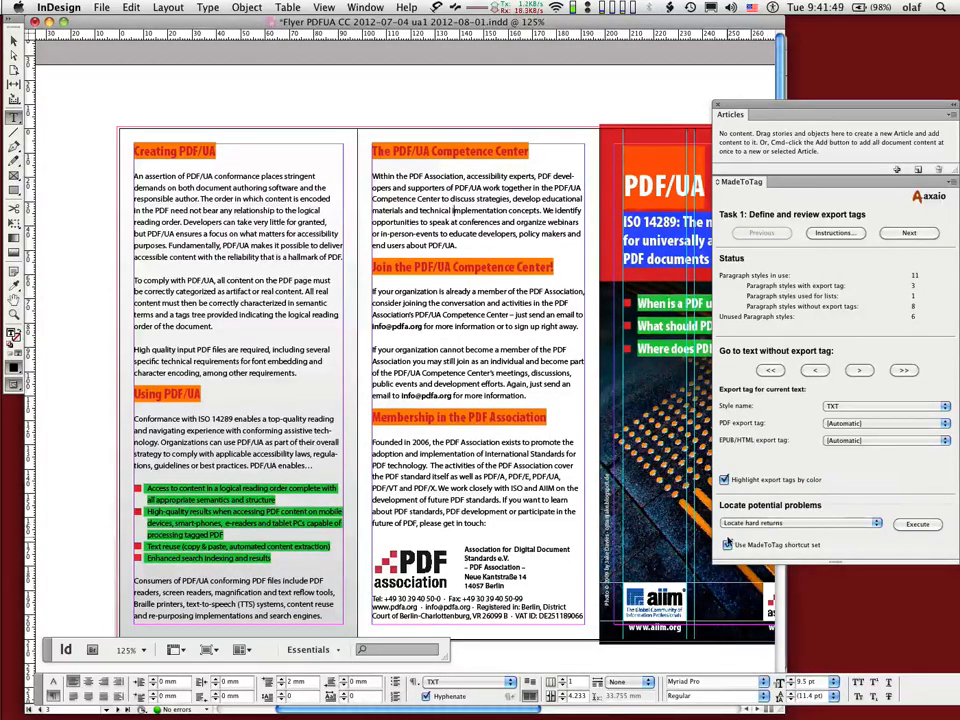
click(944, 182)
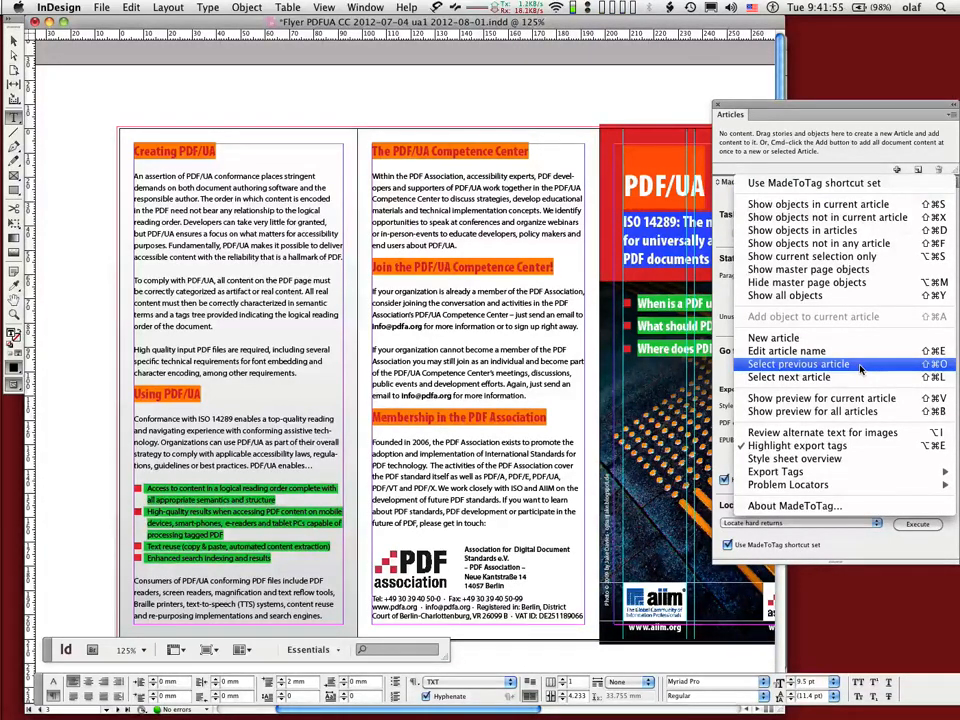
mouse_move(803, 473)
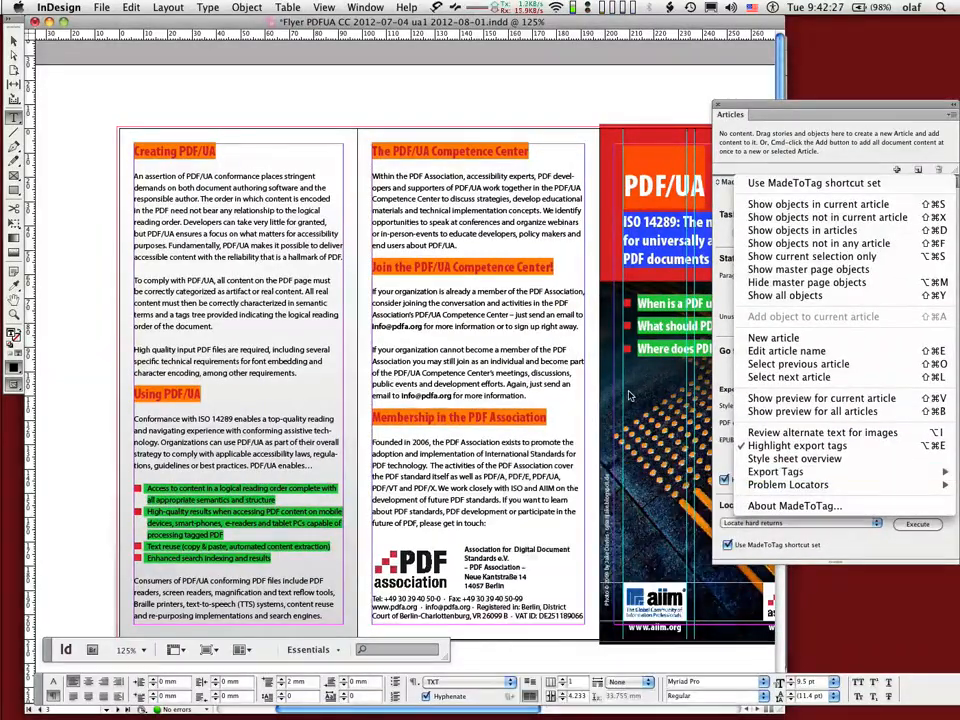
mouse_move(785, 471)
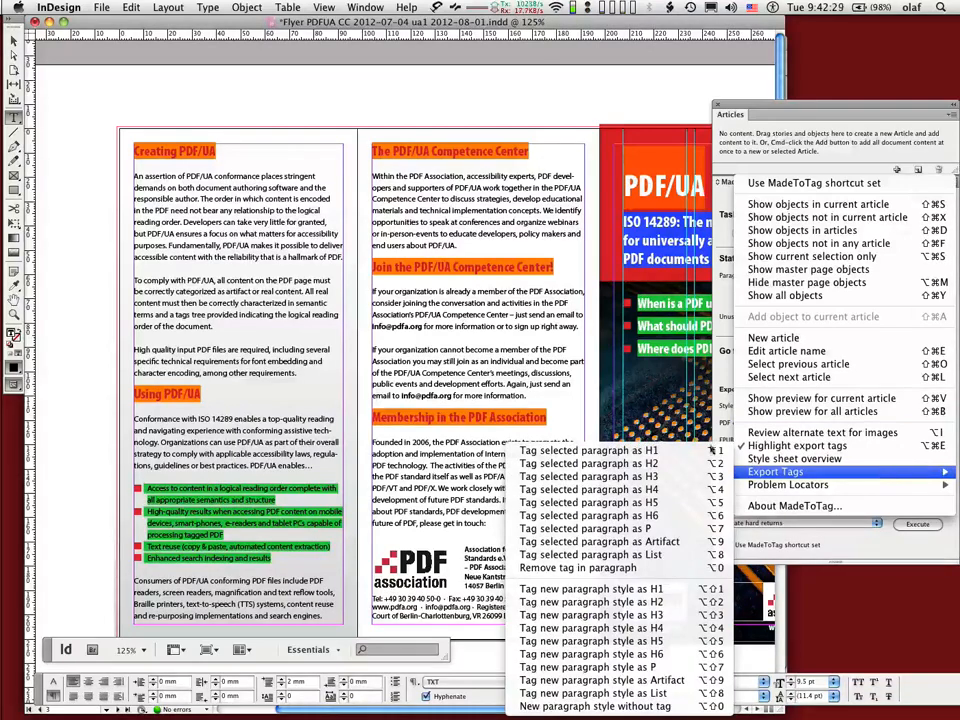
click(624, 483)
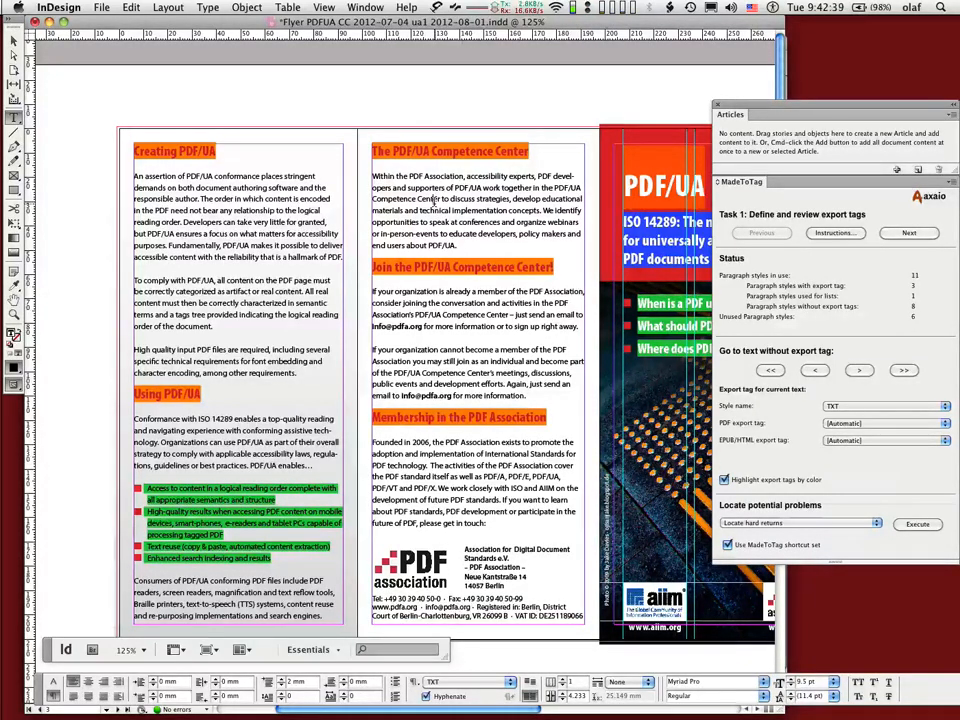
Select all text in the story and tag the TXT and Contactinfo+Impressum paragraph styles as P.
drag(489, 188, 493, 210)
click(492, 207)
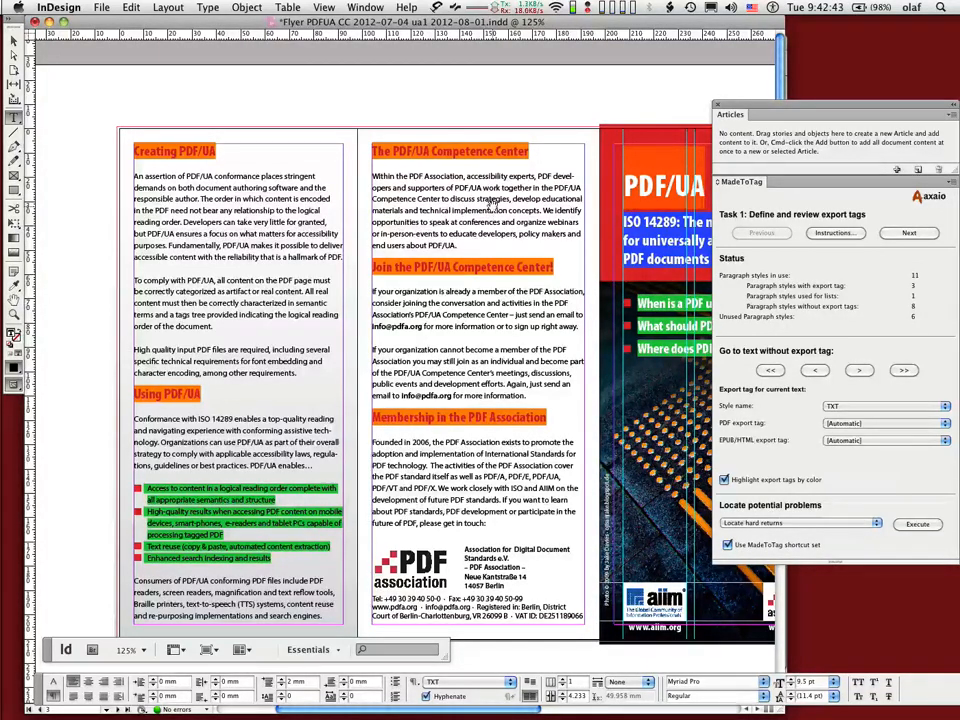
key(super+a)
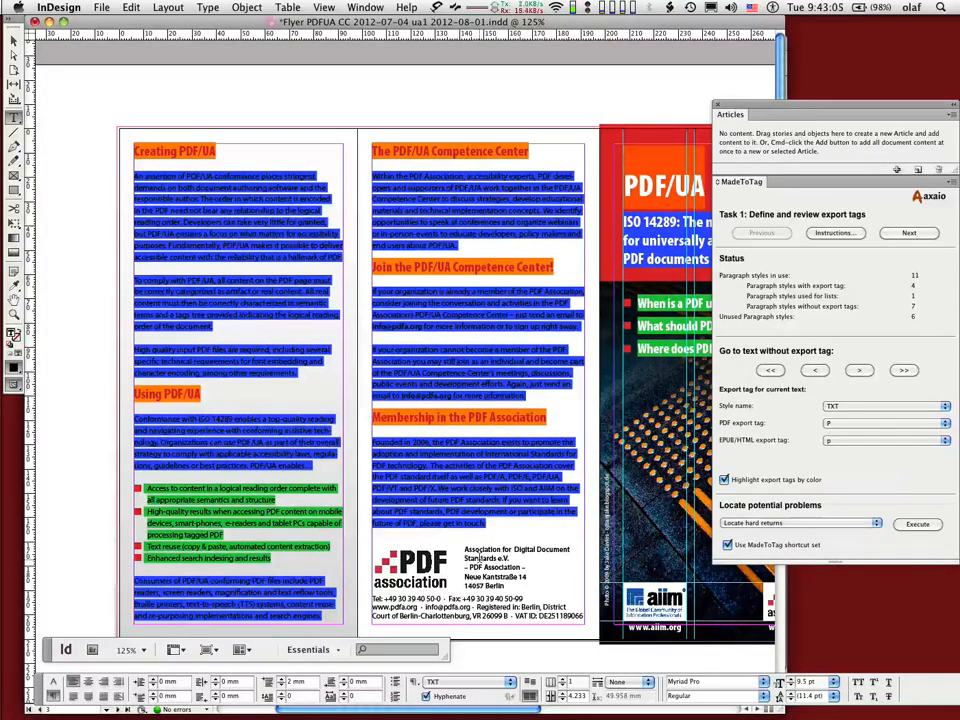
click(481, 558)
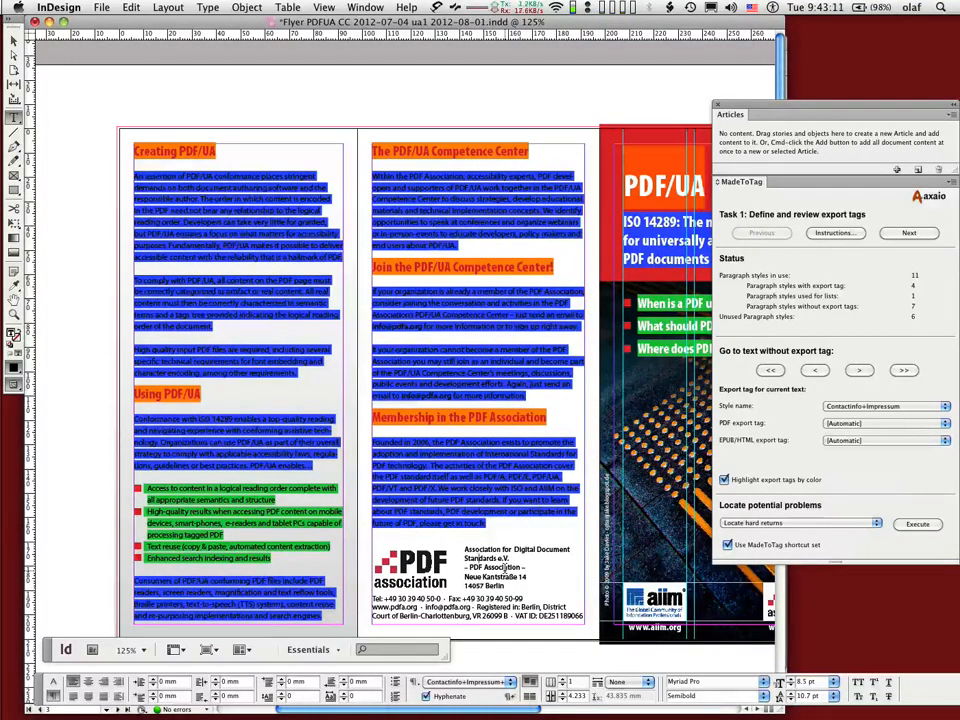
key(ctrl+alt+shift+p)
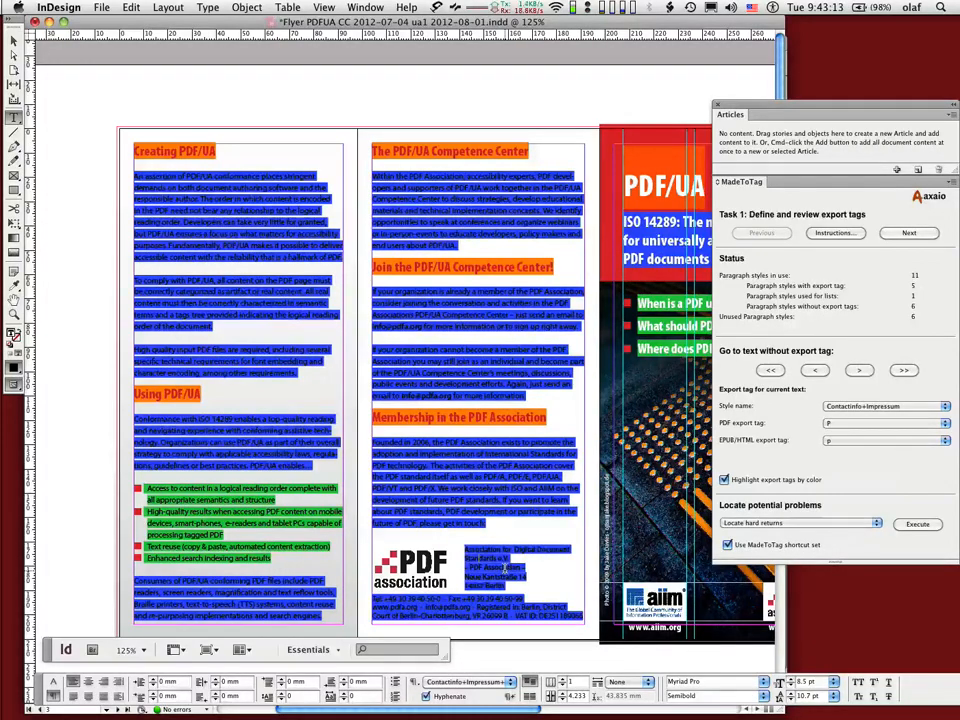
On the cover, check the web address line's export tag and tag the copyright for photo paragraph style as P.
scroll(504, 568, right, 10)
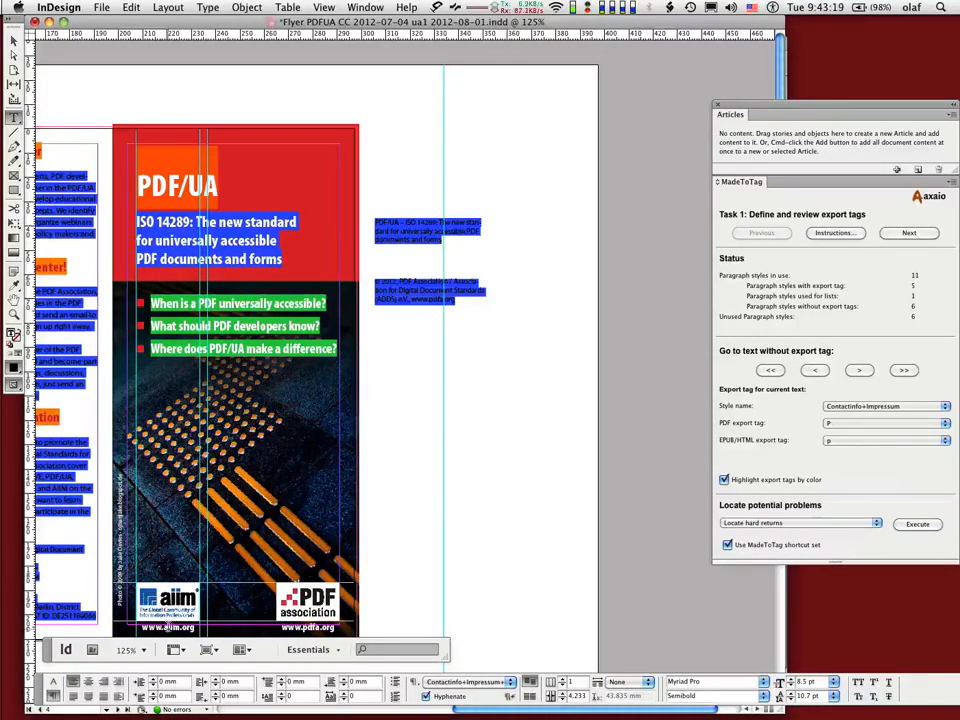
click(170, 627)
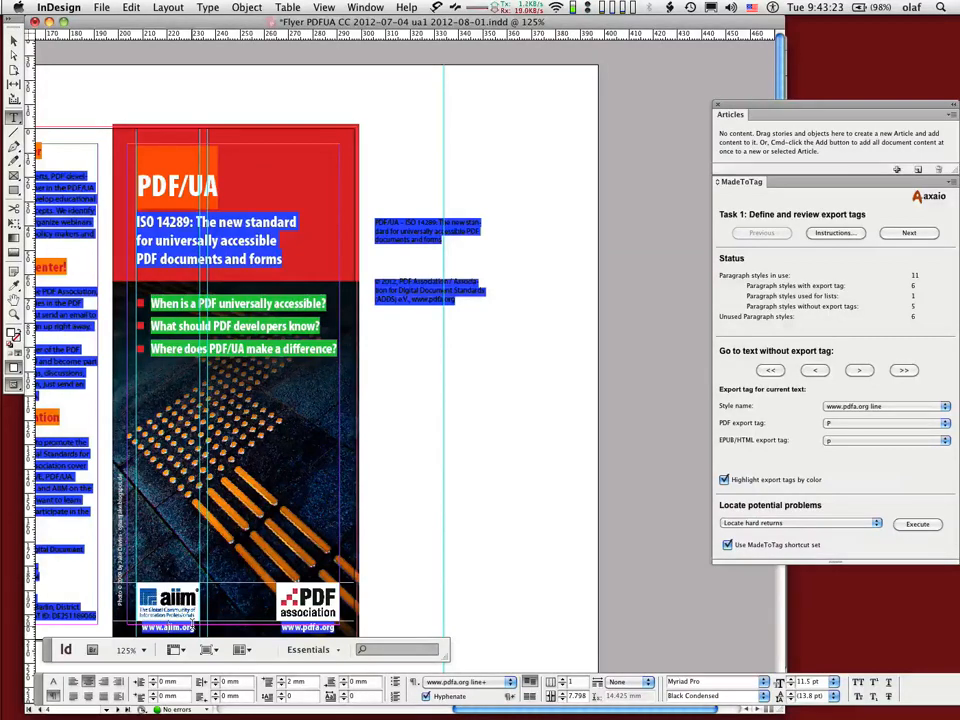
scroll(160, 580, left, 3)
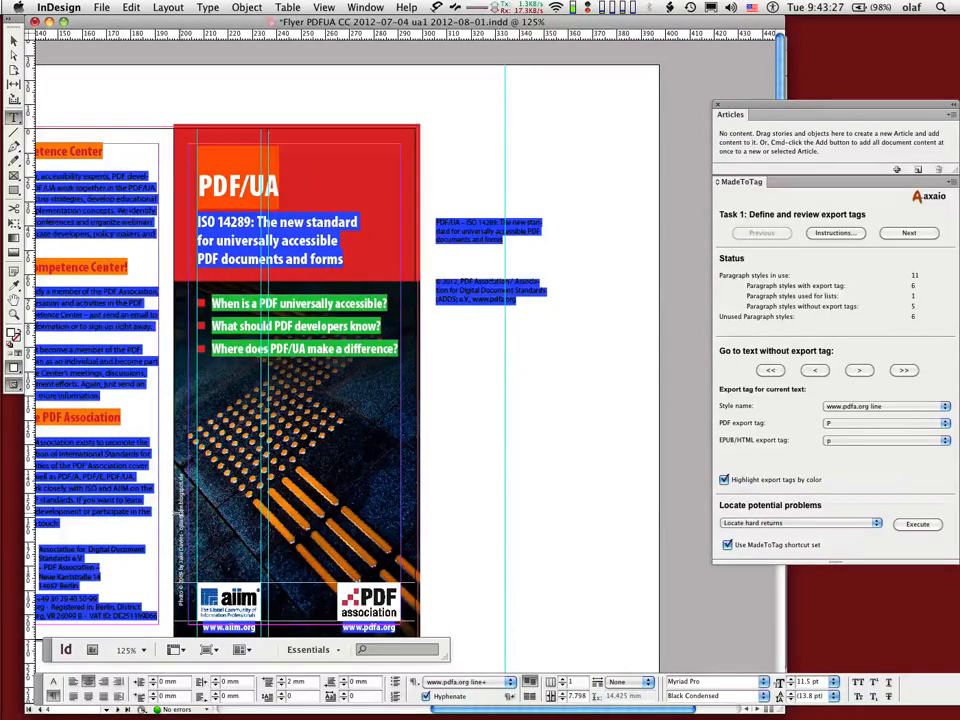
click(200, 550)
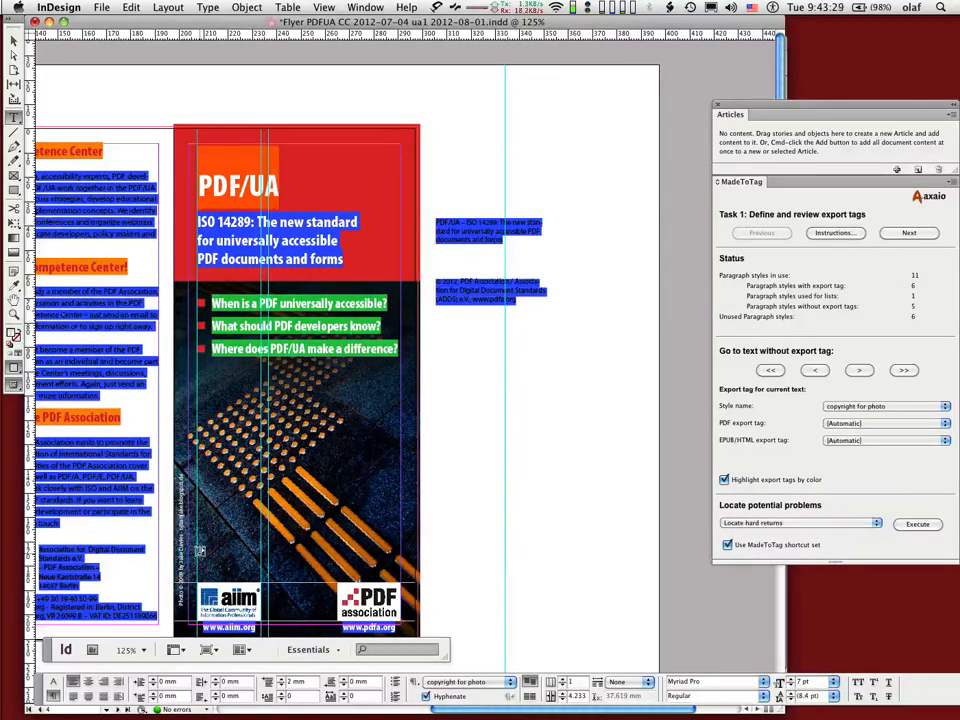
key(ctrl+p)
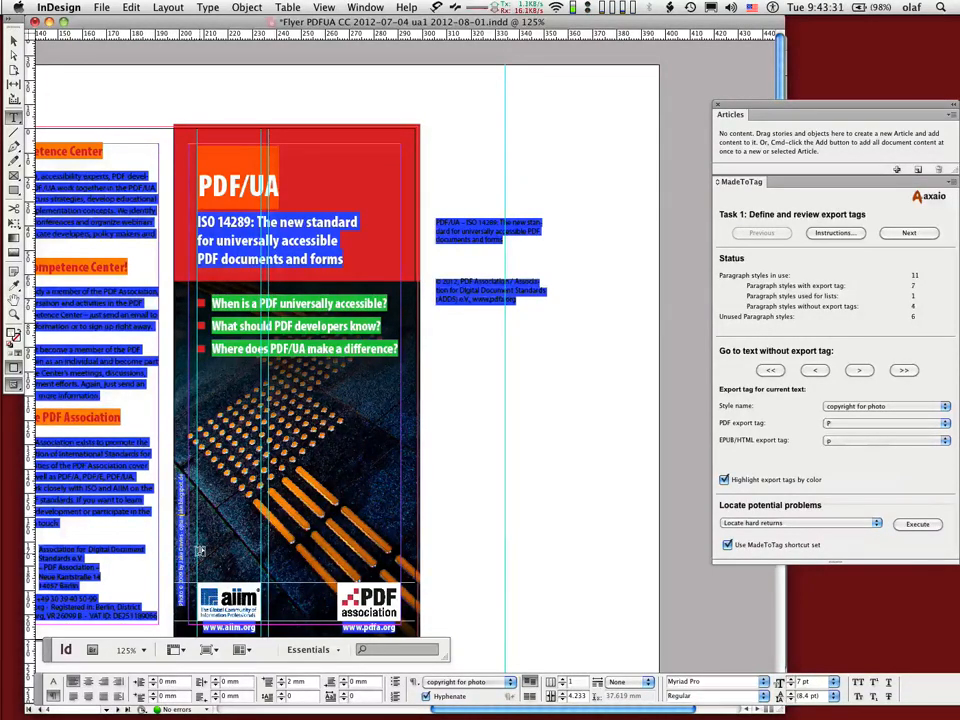
Scroll through the inner spread to review the export tag color highlighting.
scroll(200, 551, down, 10)
scroll(200, 551, left, 3)
scroll(199, 551, right, 1)
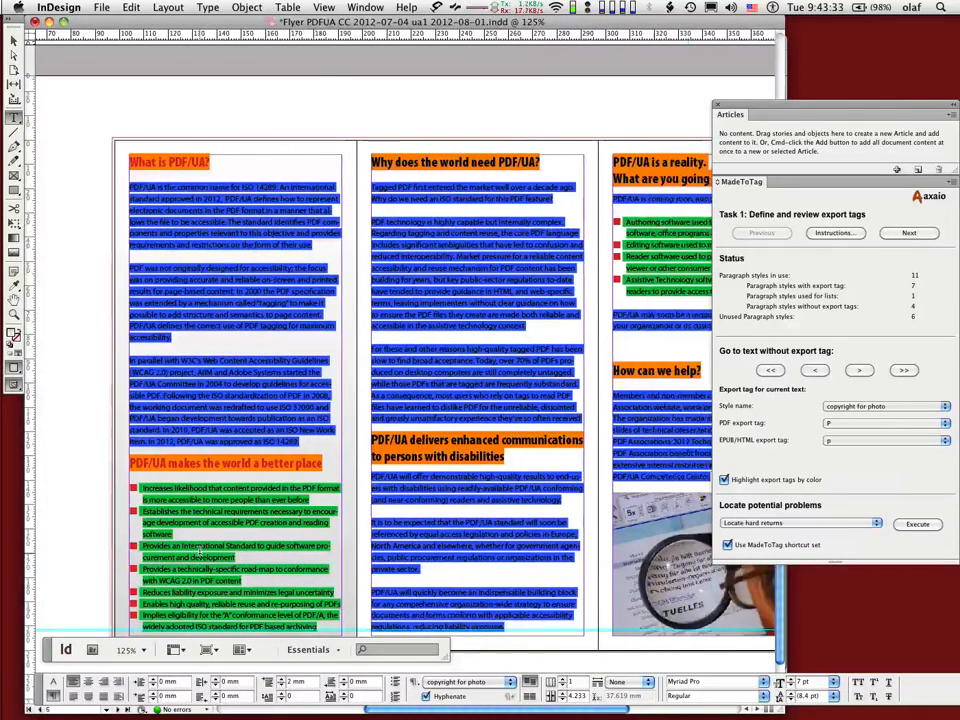
scroll(199, 551, right, 8)
scroll(199, 551, down, 4)
scroll(199, 551, up, 2)
scroll(199, 551, left, 2)
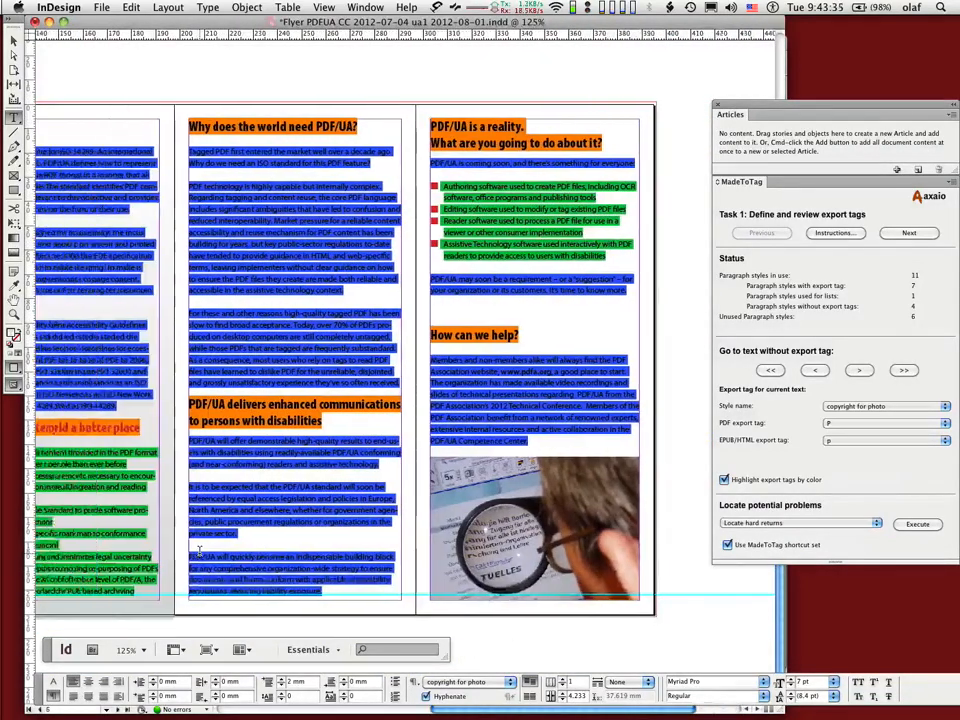
scroll(200, 552, left, 3)
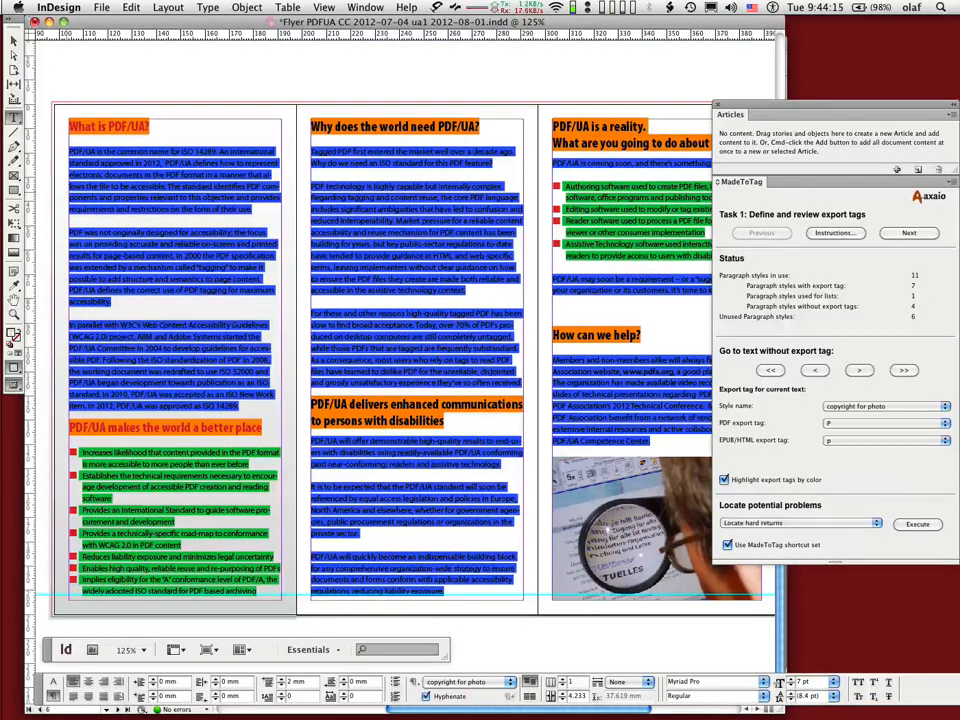
Open the Paragraph Styles panel and bring up the Edit All Export Tags dialog.
key(super+F11)
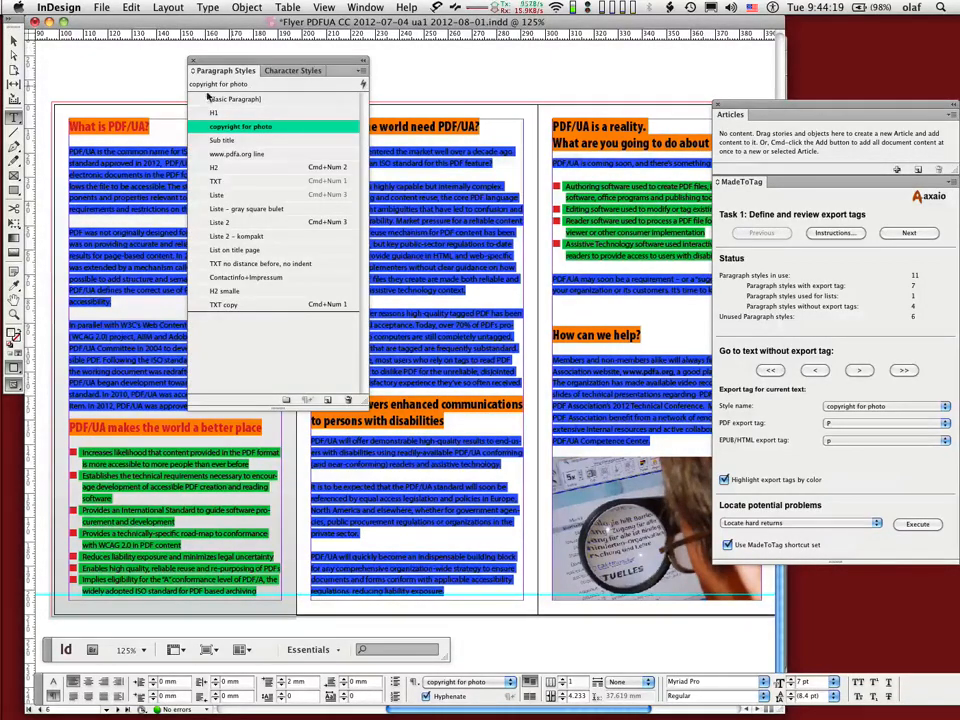
click(363, 72)
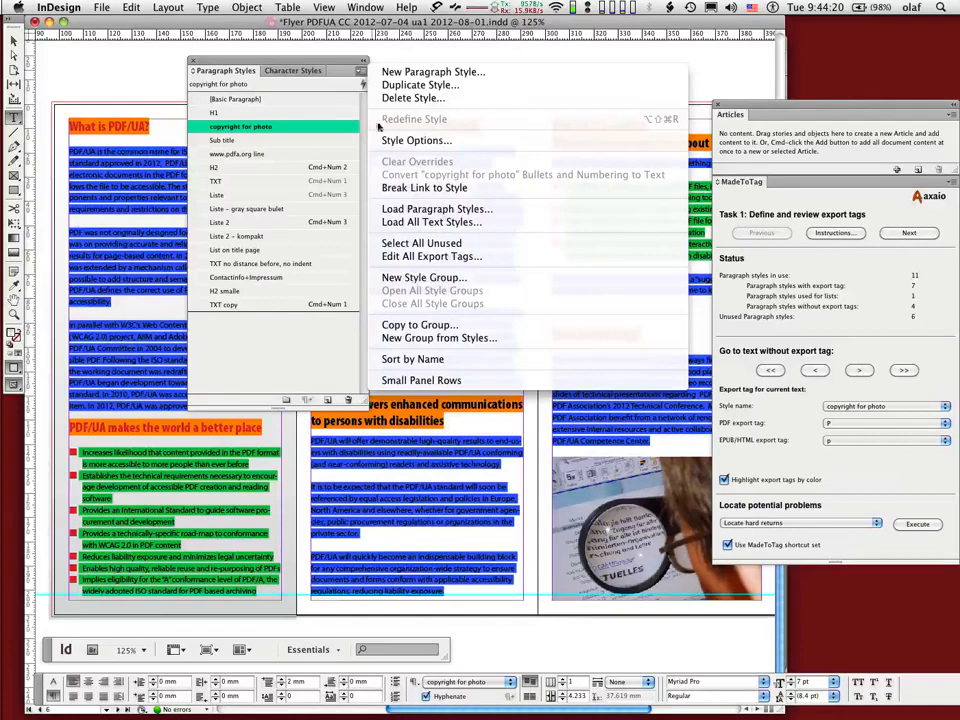
click(419, 258)
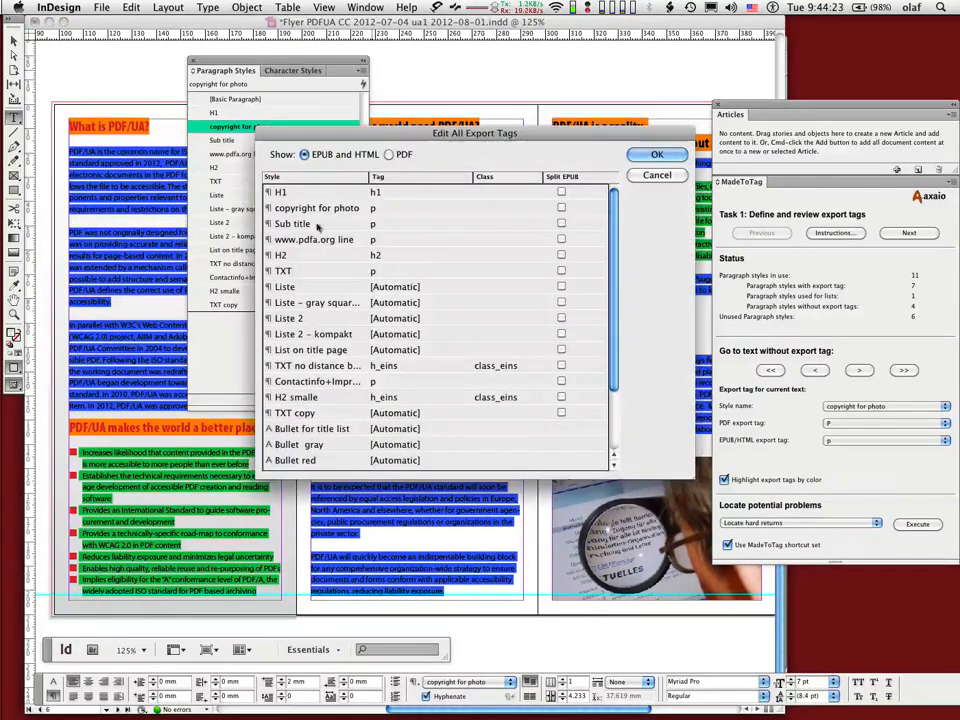